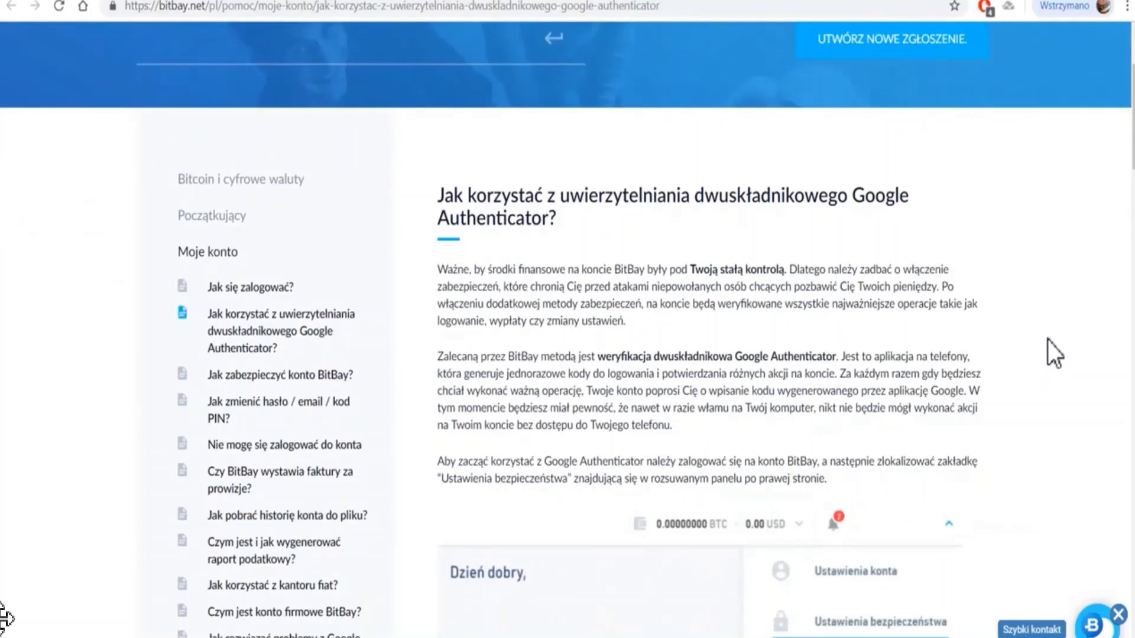
# Scroll down through the rest of the help article, then back up slightly
pyautogui.scroll(-7, 1048, 340)
pyautogui.scroll(-10, 1047, 339)
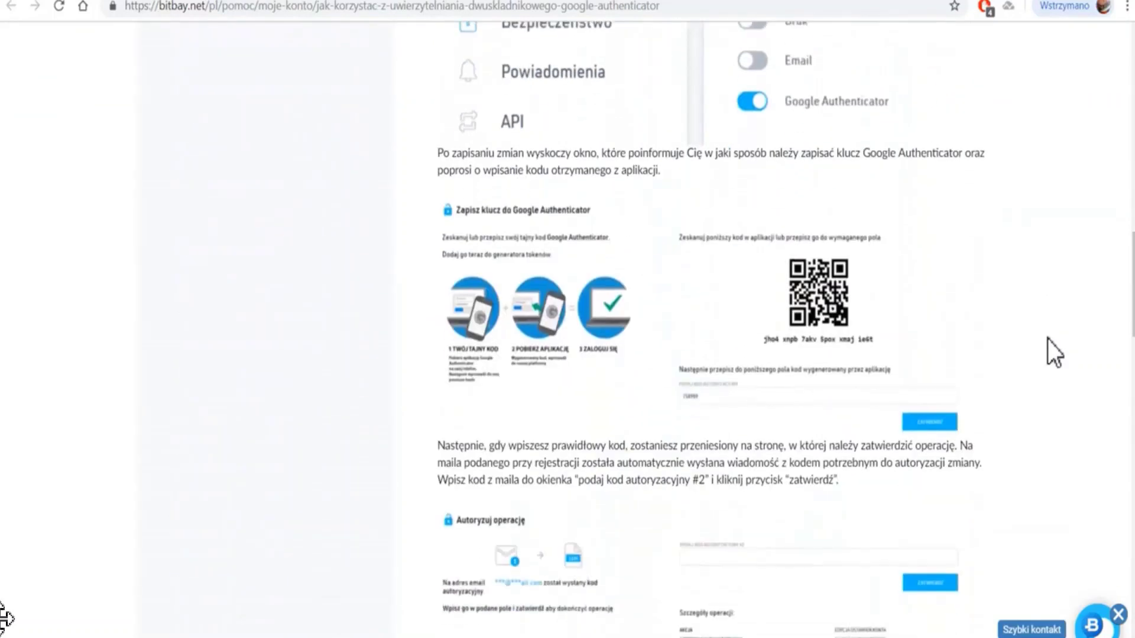
pyautogui.scroll(-3, 1048, 339)
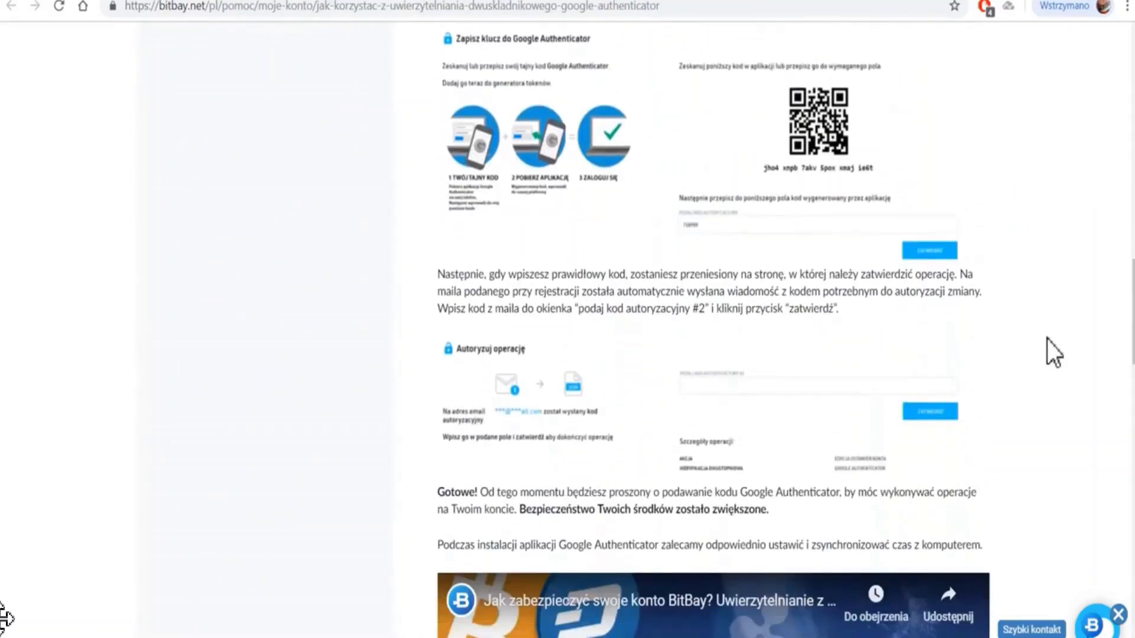
pyautogui.scroll(-5, 1047, 339)
pyautogui.scroll(-20, 1047, 339)
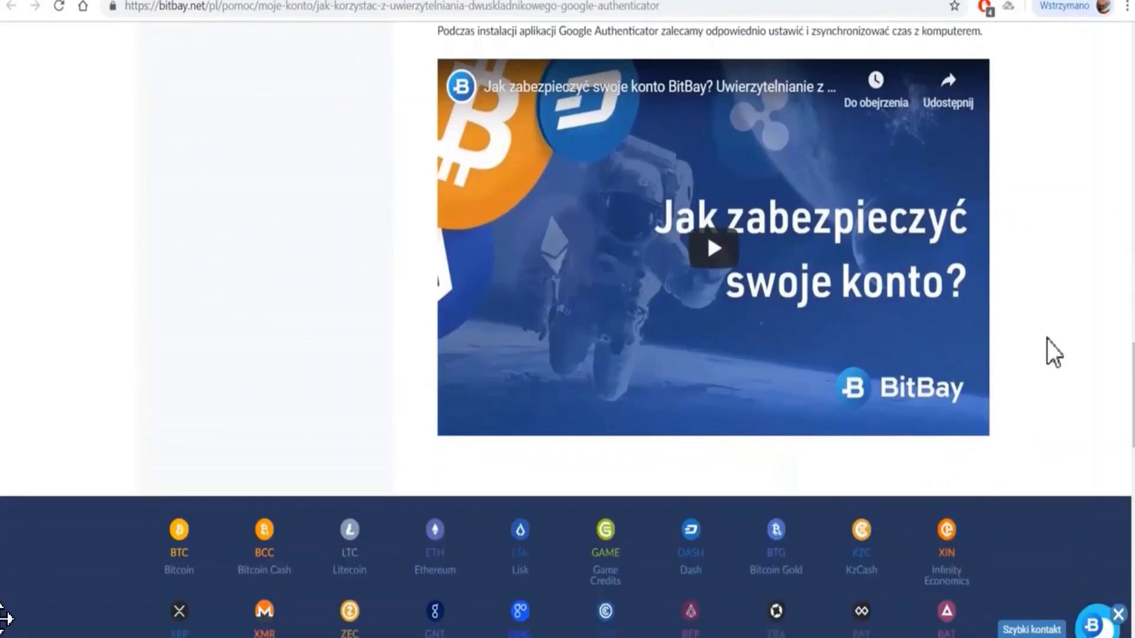
pyautogui.scroll(-5, 1047, 340)
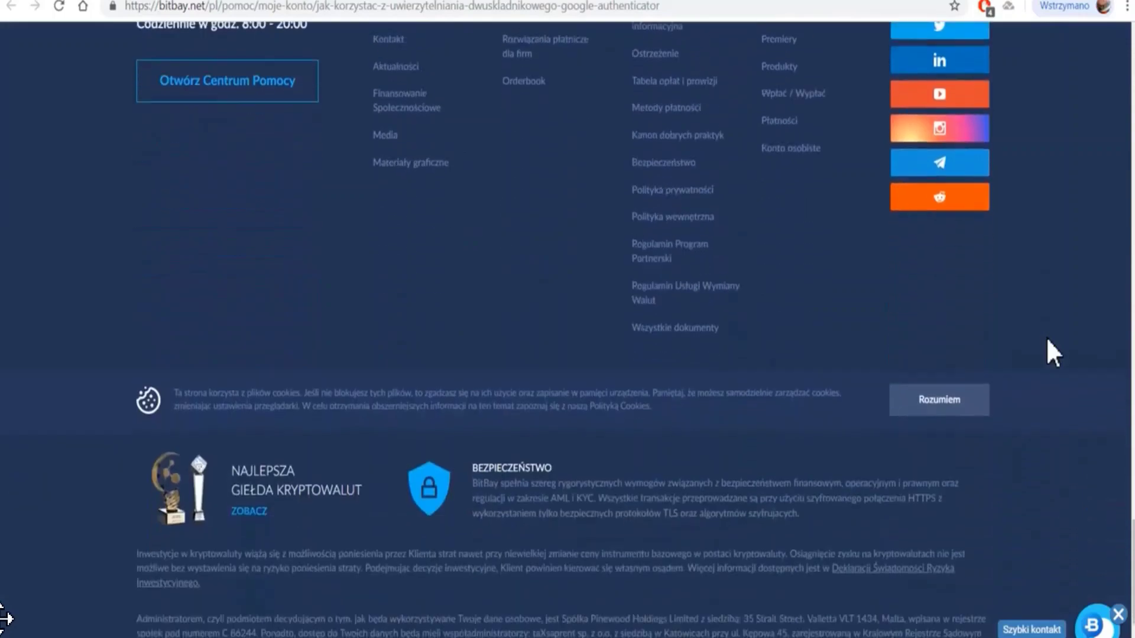
pyautogui.scroll(20, 1048, 339)
pyautogui.scroll(20, 1048, 338)
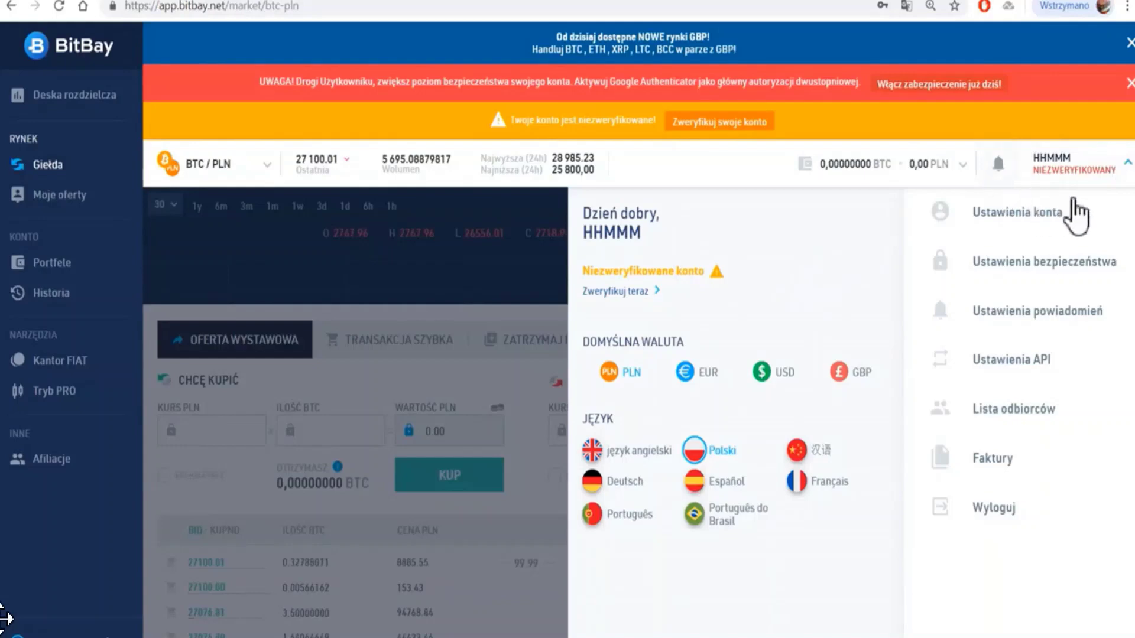
# Open Ustawienia bezpieczeństwa from the account menu and dismiss the translation notice
pyautogui.click(1128, 169)
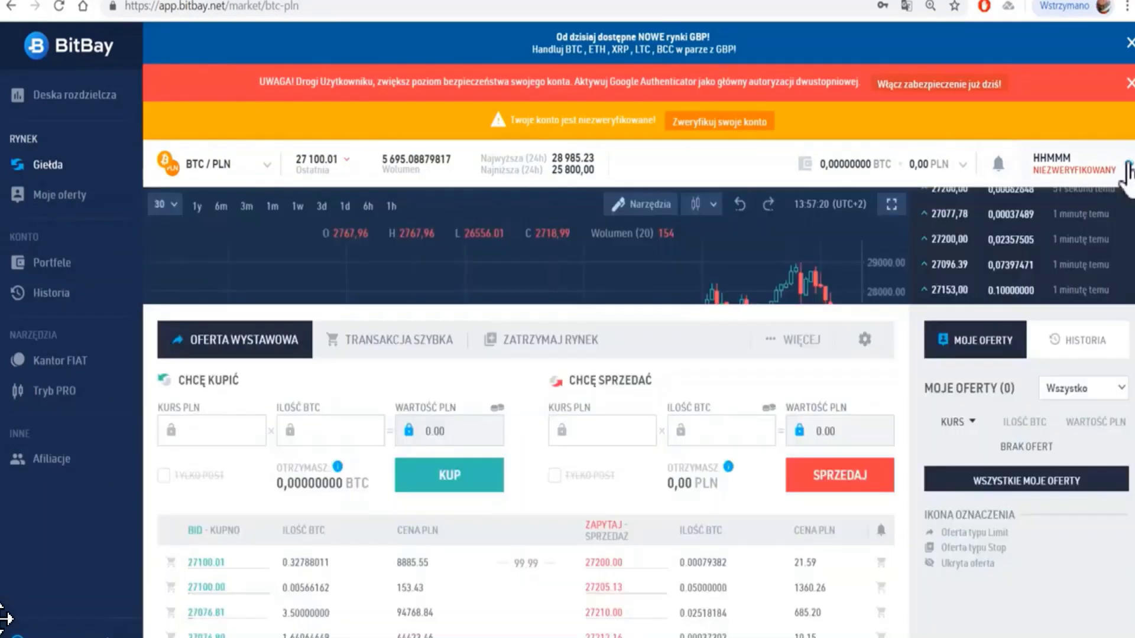
pyautogui.click(1127, 167)
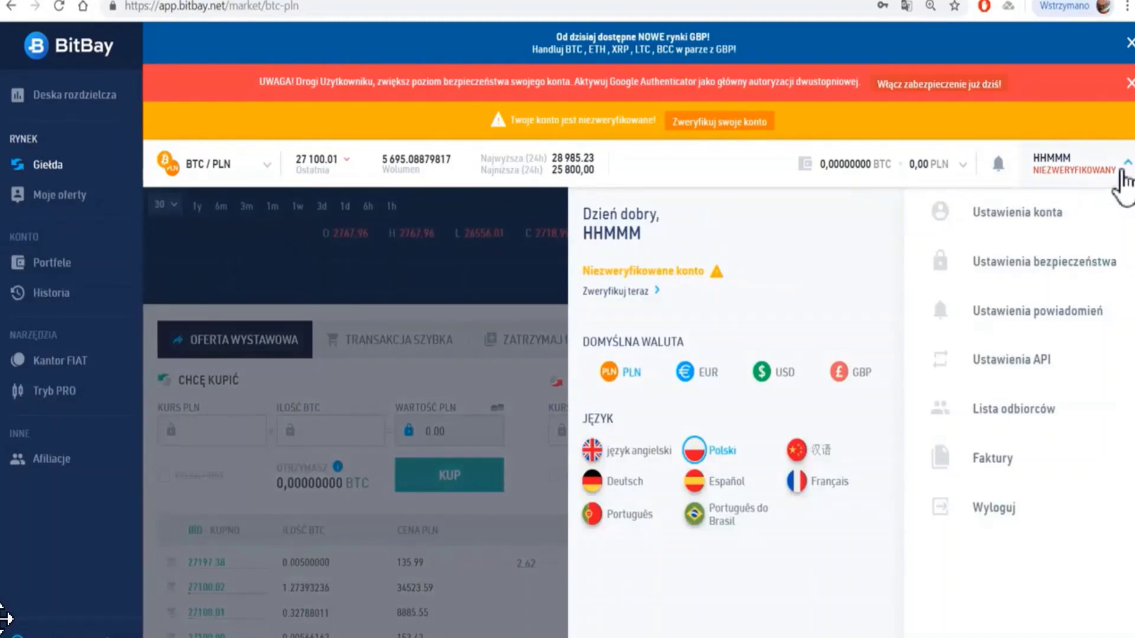
pyautogui.click(1034, 263)
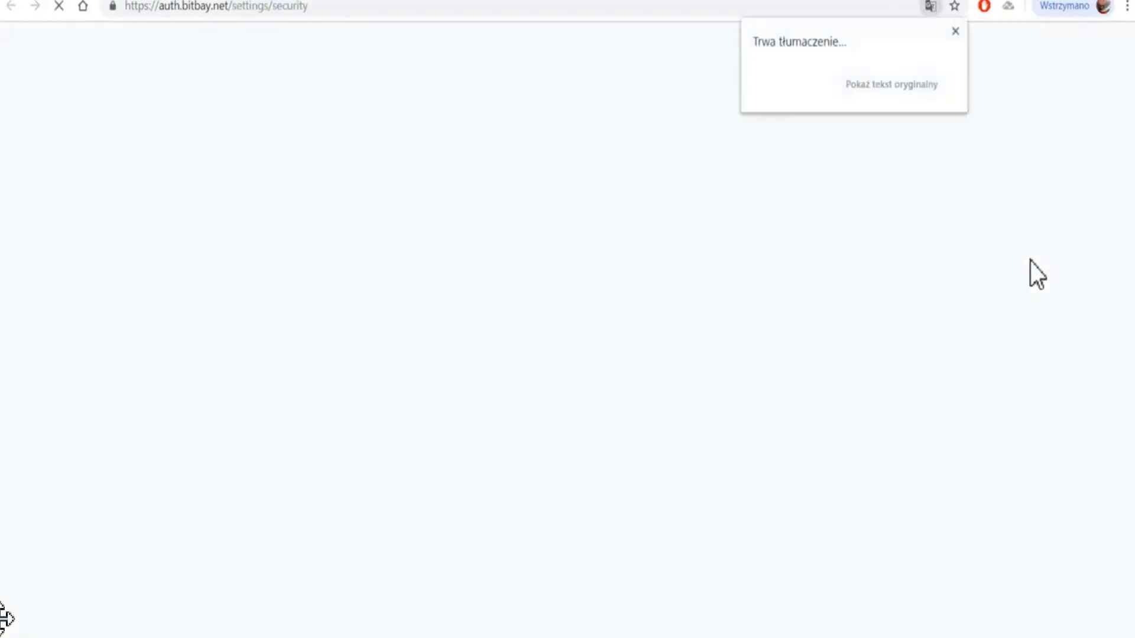
pyautogui.click(956, 33)
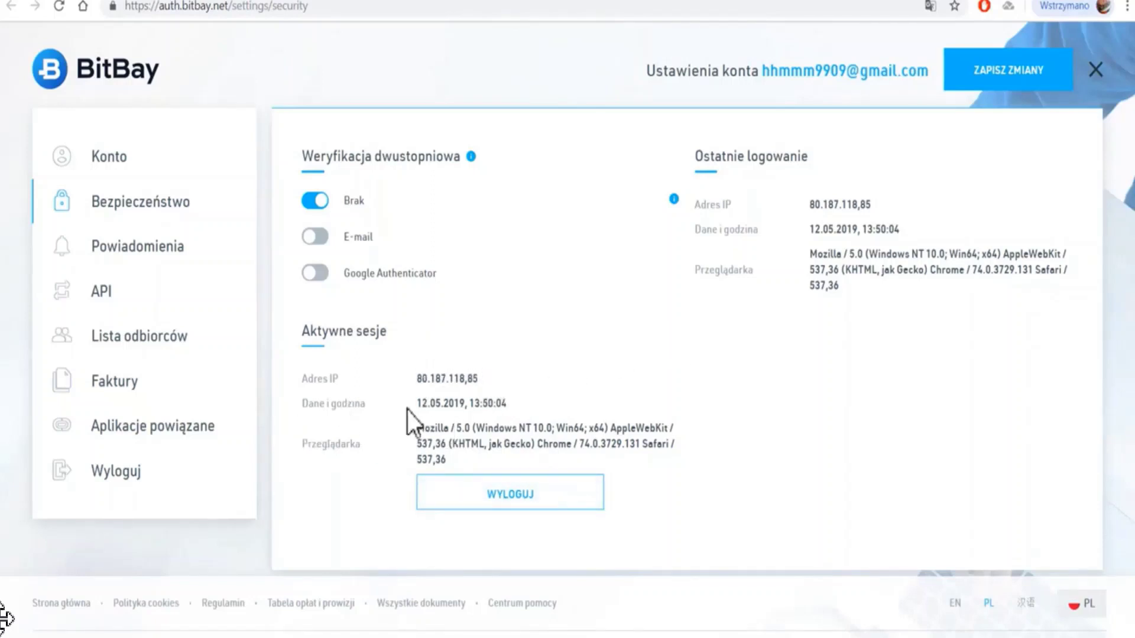
# Enable the Google Authenticator toggle under Weryfikacja dwustopniowa and save with ZAPISZ ZMIANY
pyautogui.click(315, 273)
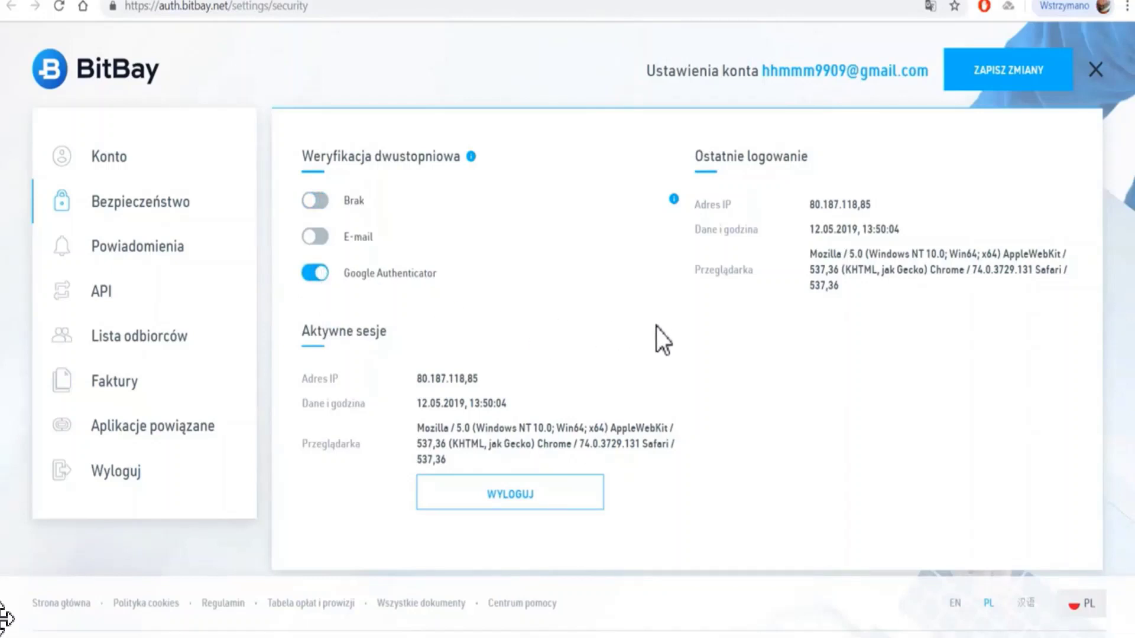
pyautogui.scroll(-1, 656, 326)
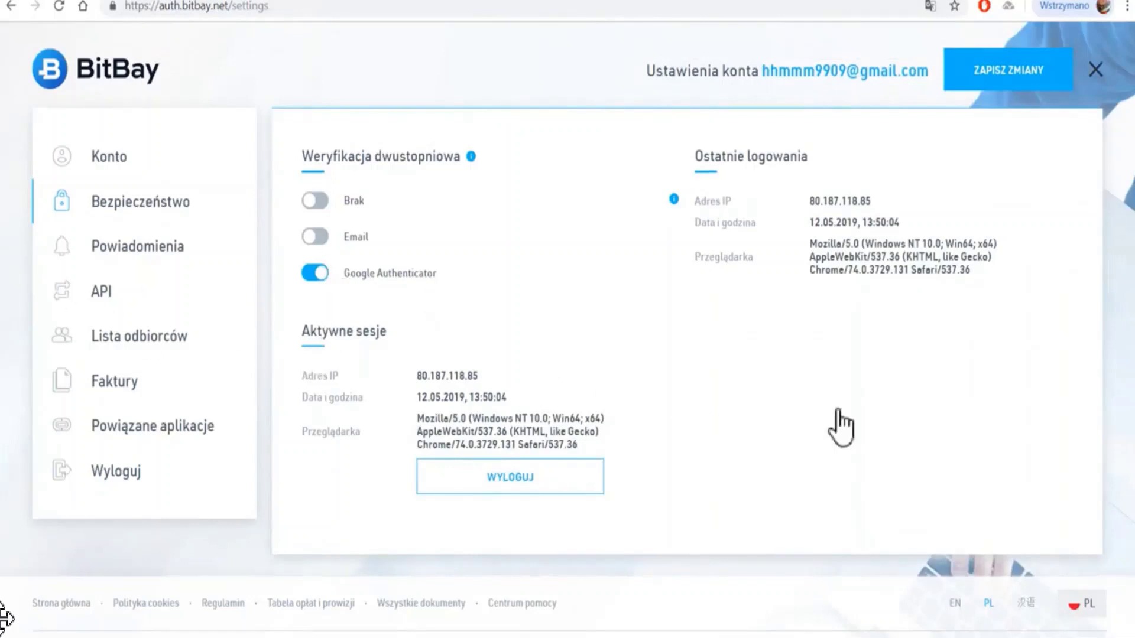
pyautogui.click(999, 63)
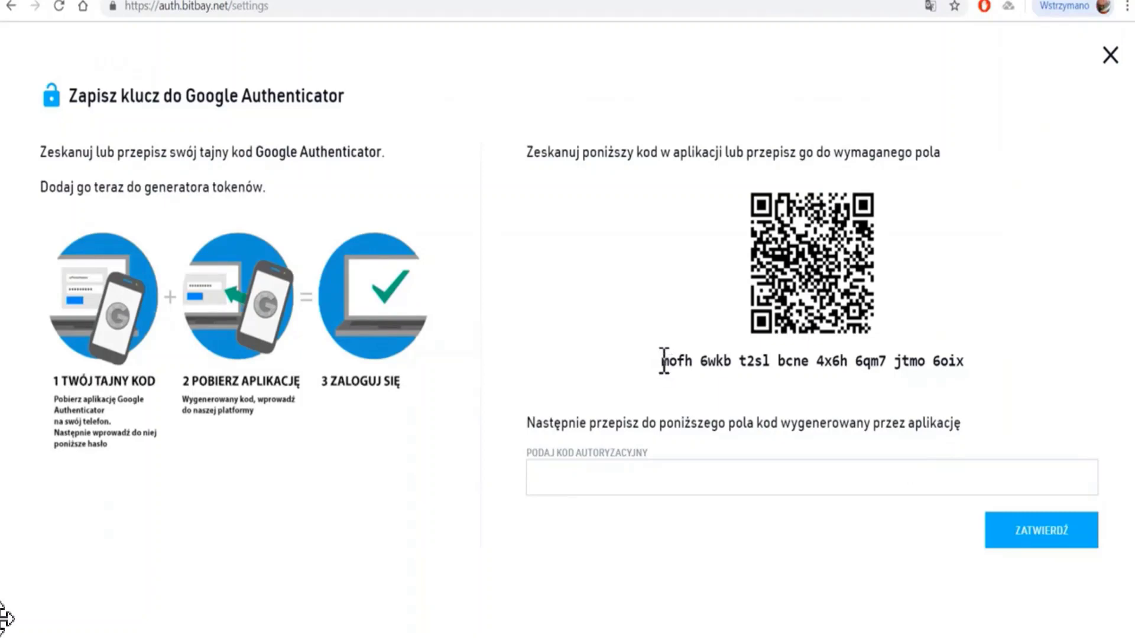
pyautogui.moveTo(662, 362); pyautogui.dragTo(907, 378)
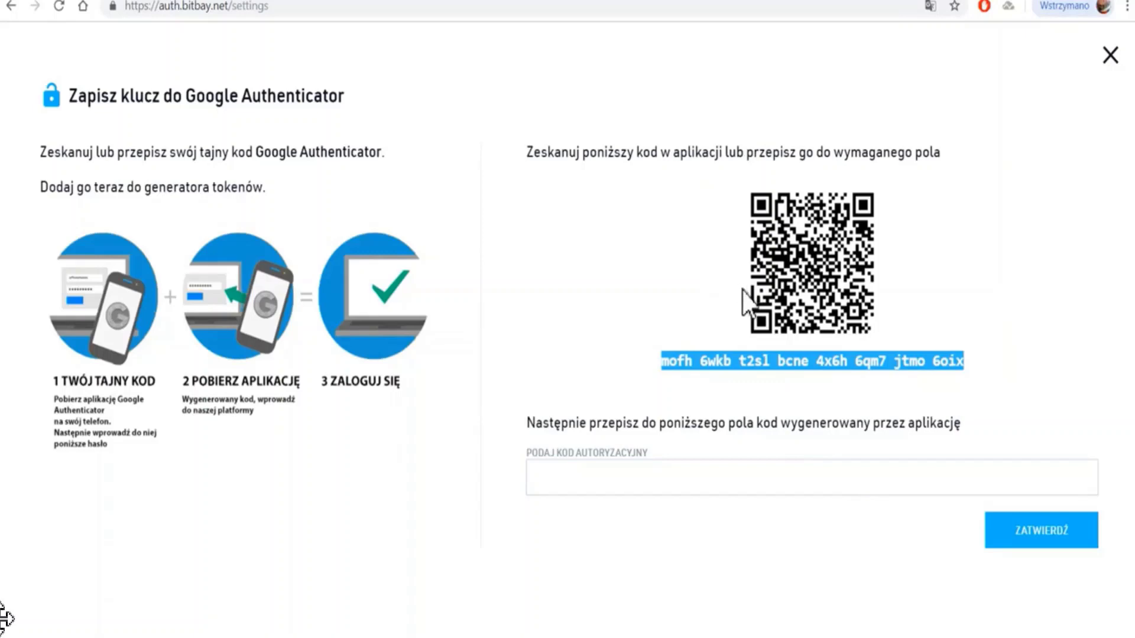
pyautogui.click(1023, 314)
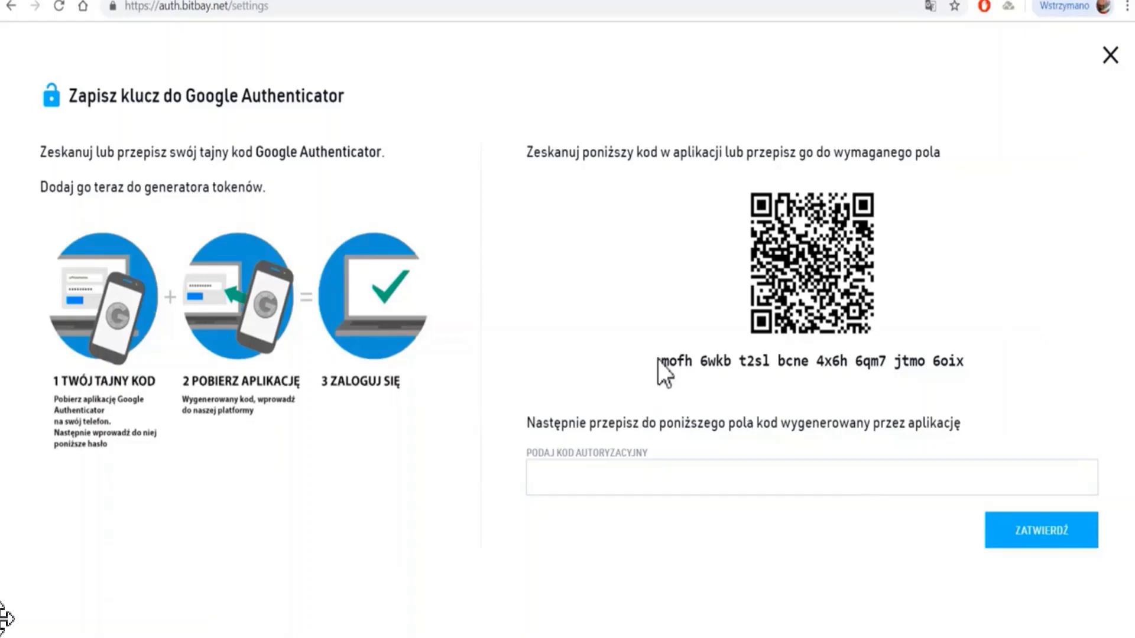
# Select the secret key and enter the six-digit authenticator code in the authorization field
pyautogui.moveTo(663, 361); pyautogui.dragTo(973, 374)
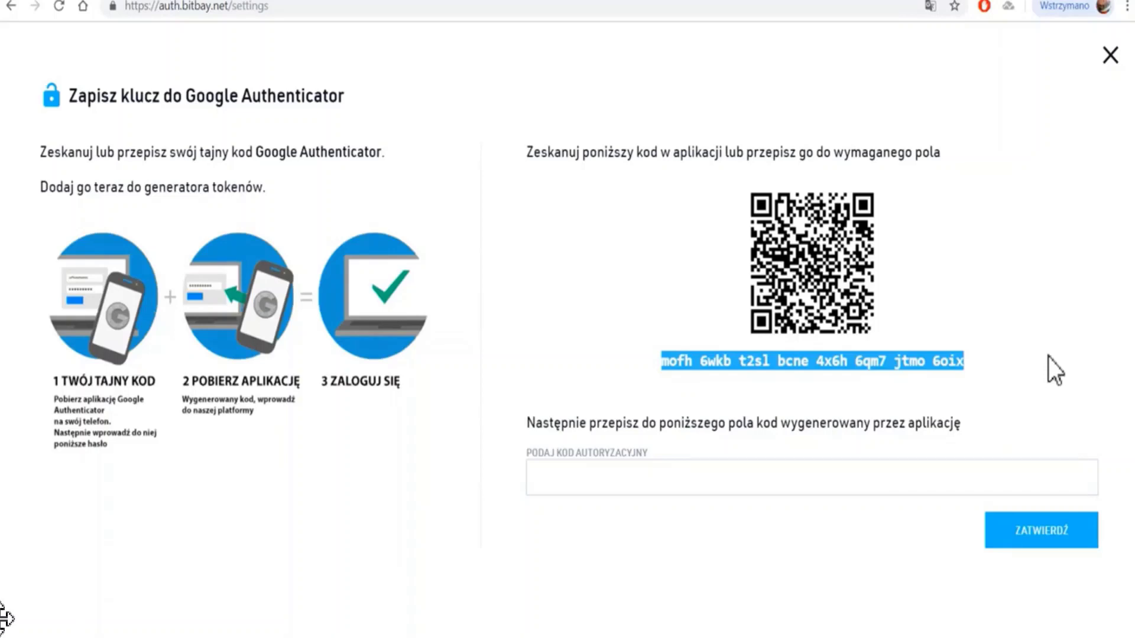
pyautogui.click(565, 481)
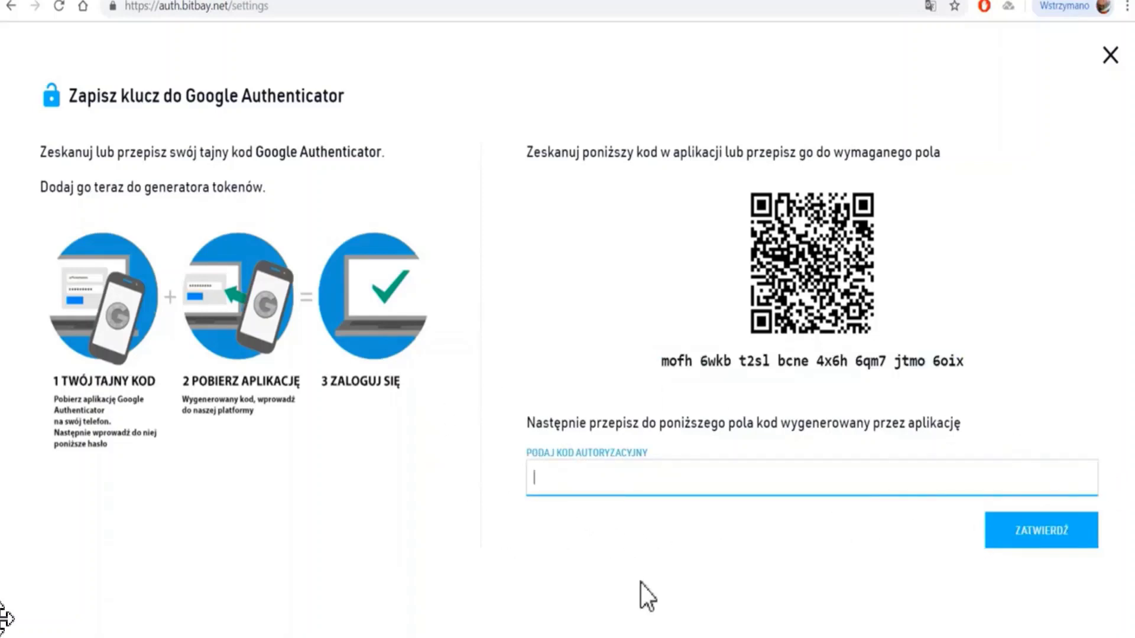
# Confirm the authenticator code with ZATWIERDŹ, dismiss the Facebook notification, and switch to Gmail
pyautogui.click(1028, 541)
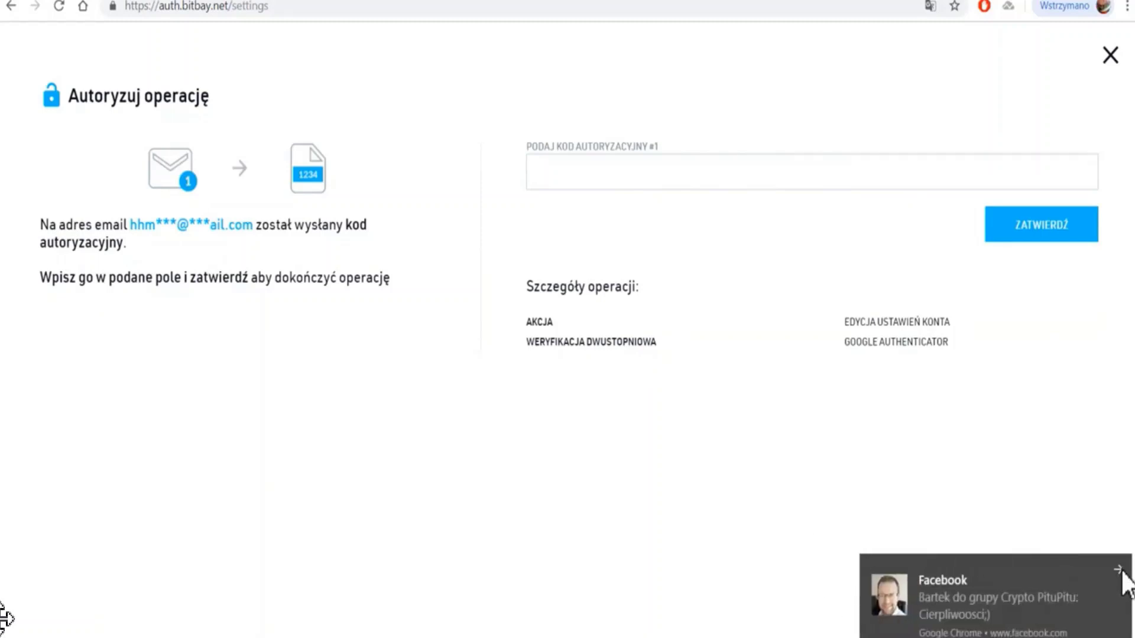
pyautogui.click(1119, 570)
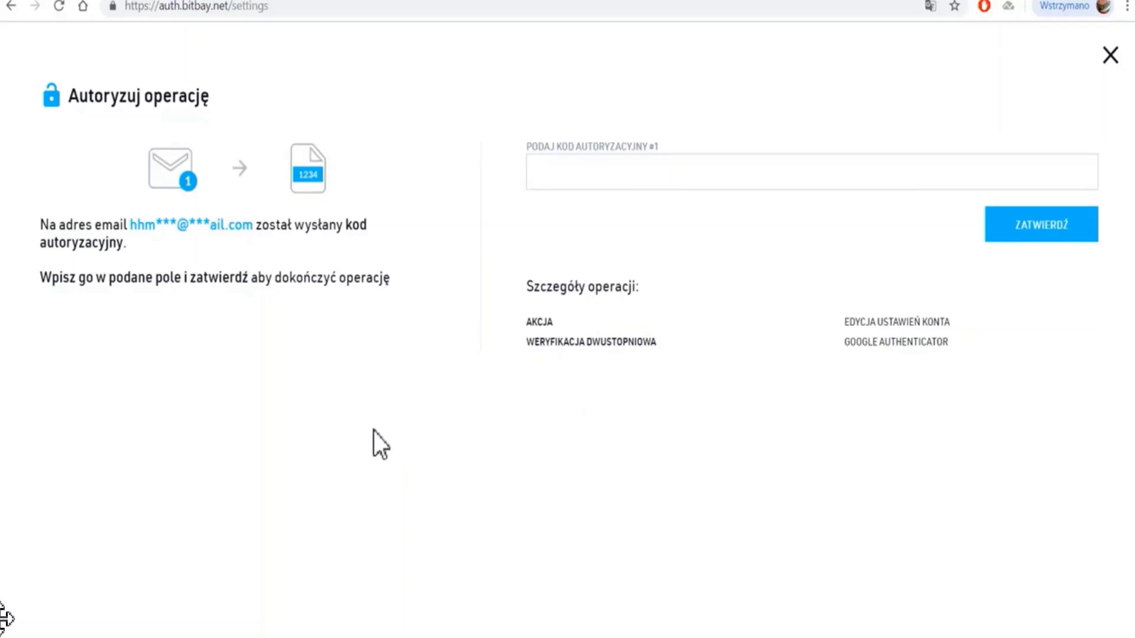
pyautogui.click(228, 1)
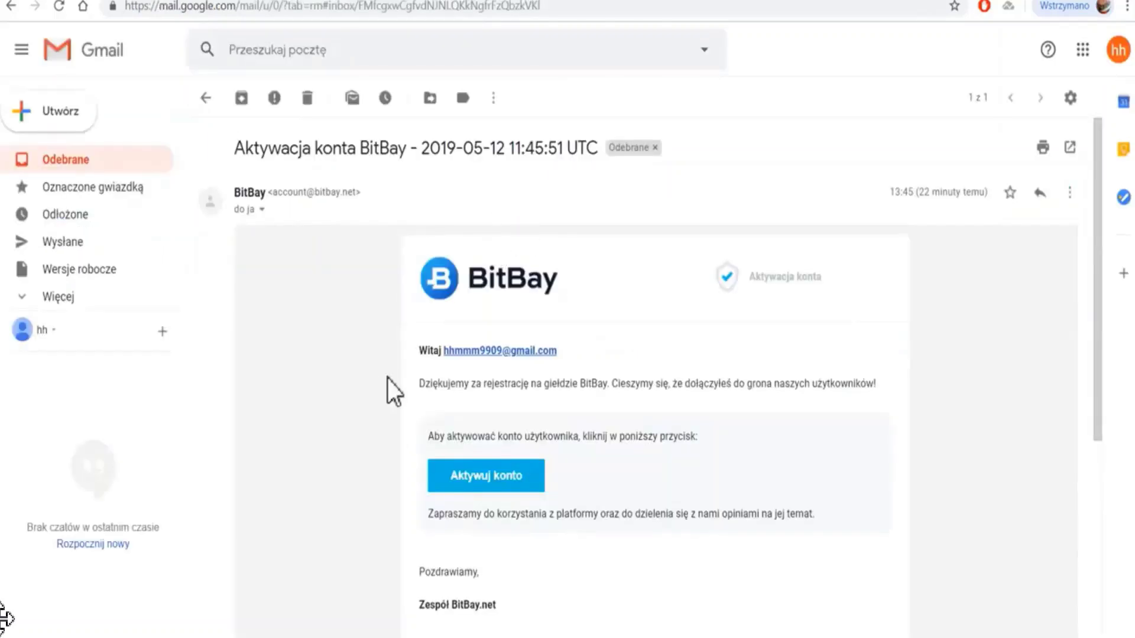
# Copy the code from the 'Kod autoryzacji konta BitBay' email and return to BitBay
pyautogui.click(58, 162)
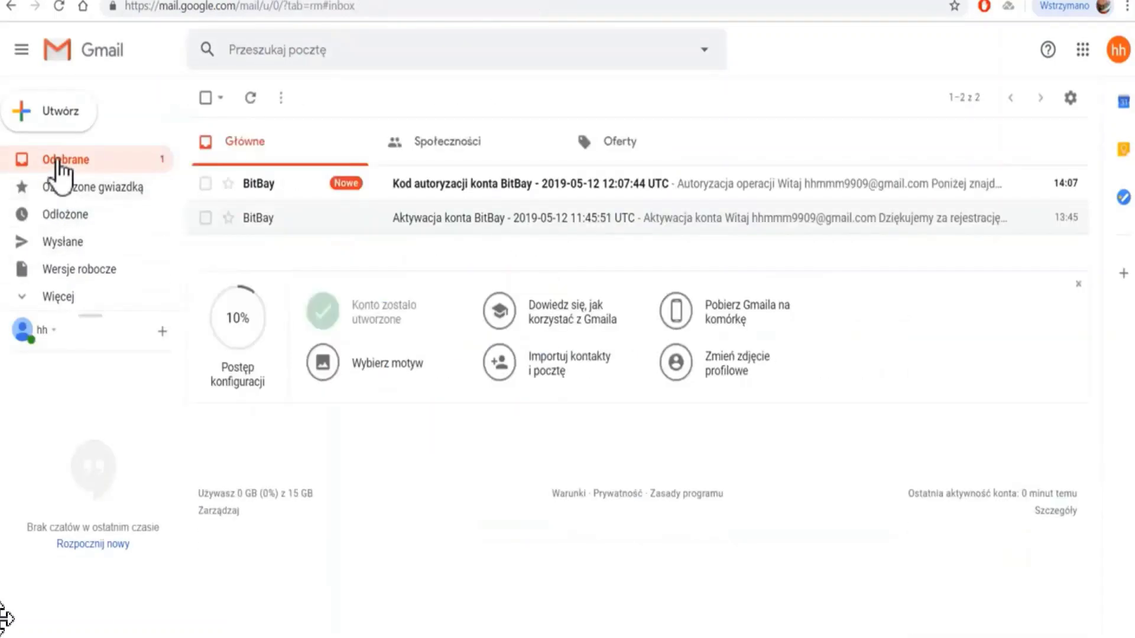
pyautogui.click(443, 184)
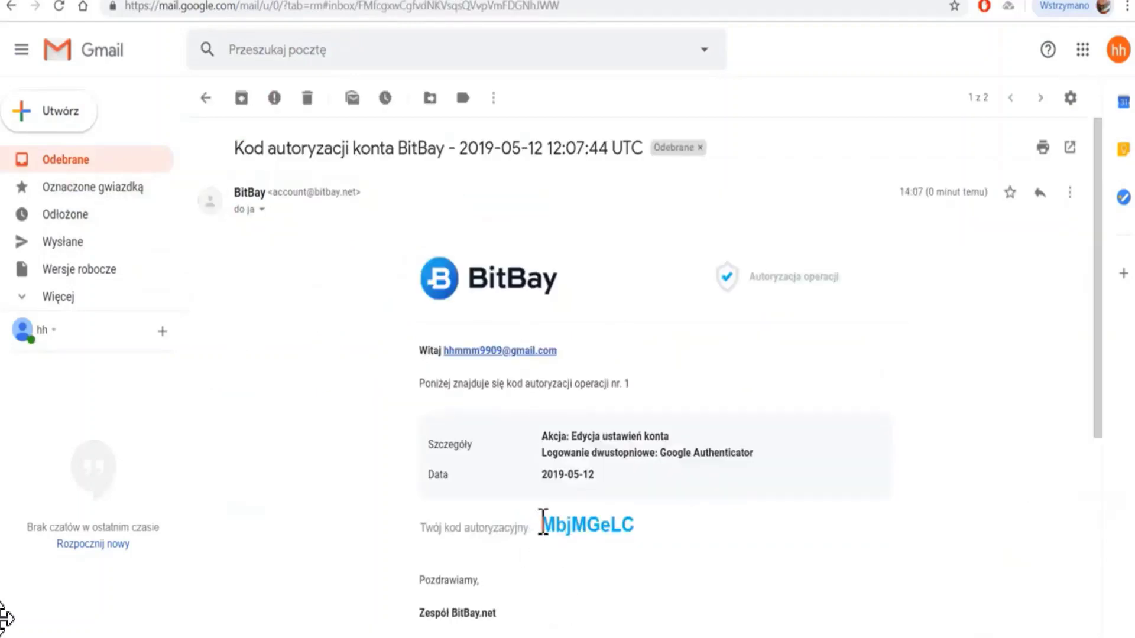
pyautogui.moveTo(543, 522)
pyautogui.mouseDown()
pyautogui.moveTo(647, 545)
pyautogui.moveTo(626, 558)
pyautogui.moveTo(627, 524)
pyautogui.moveTo(545, 538)
pyautogui.mouseUp()
pyautogui.rightClick(567, 527)
pyautogui.click(597, 540)
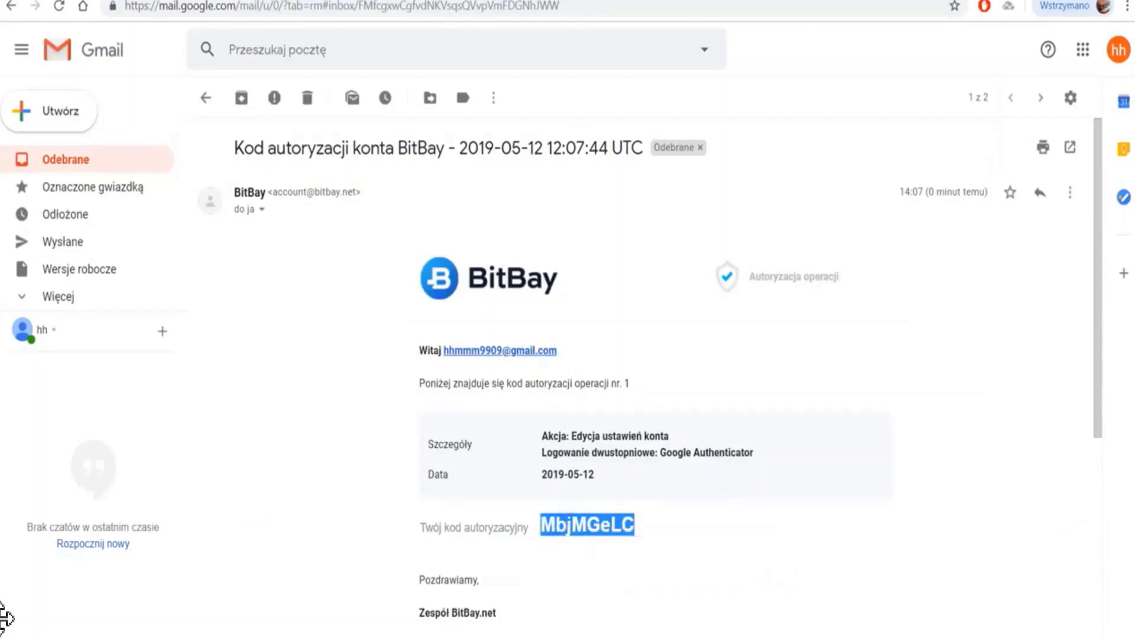
pyautogui.click(686, 1)
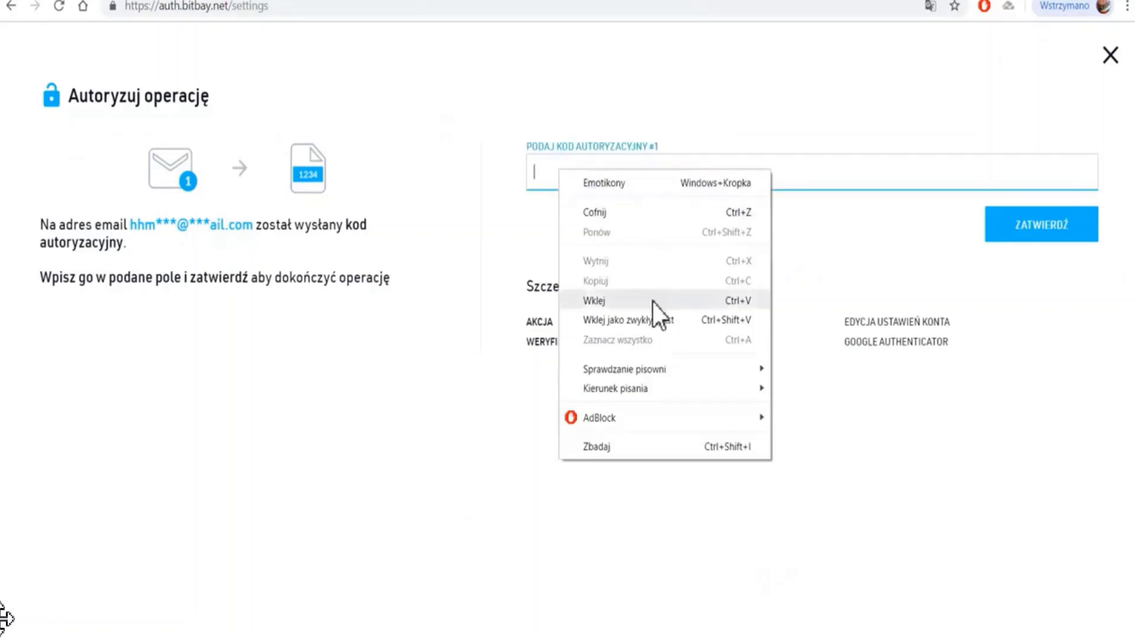
# Paste the emailed authorization code and confirm it with ZATWIERDŹ
pyautogui.click(653, 301)
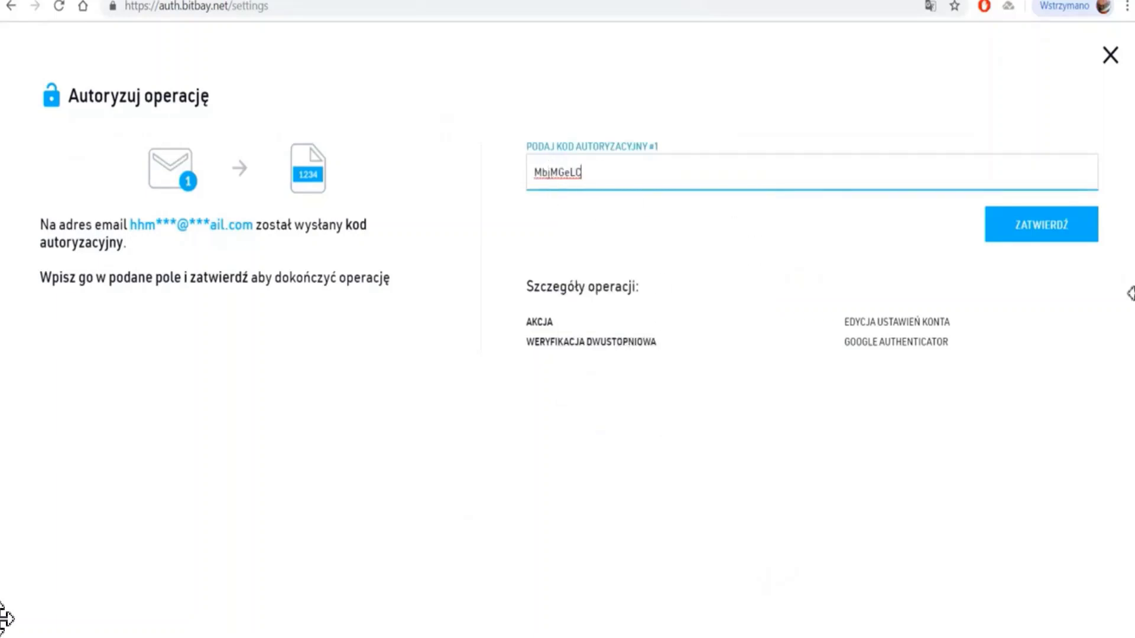
pyautogui.click(1002, 225)
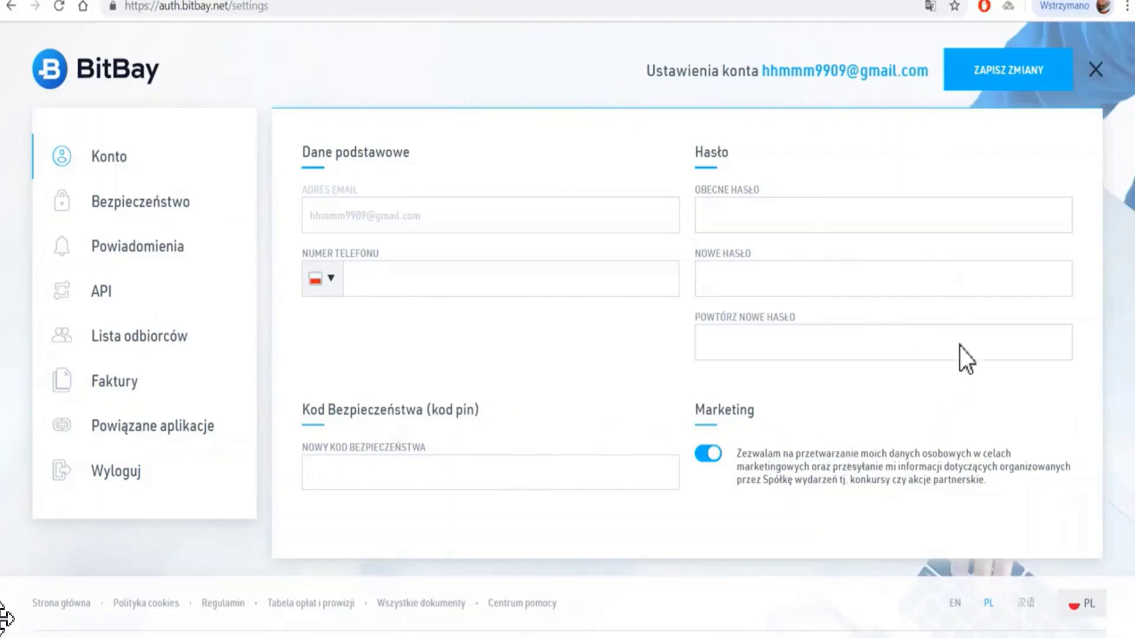
# Close account settings, dismiss the translation popup, and log out via Wyloguj
pyautogui.click(1097, 67)
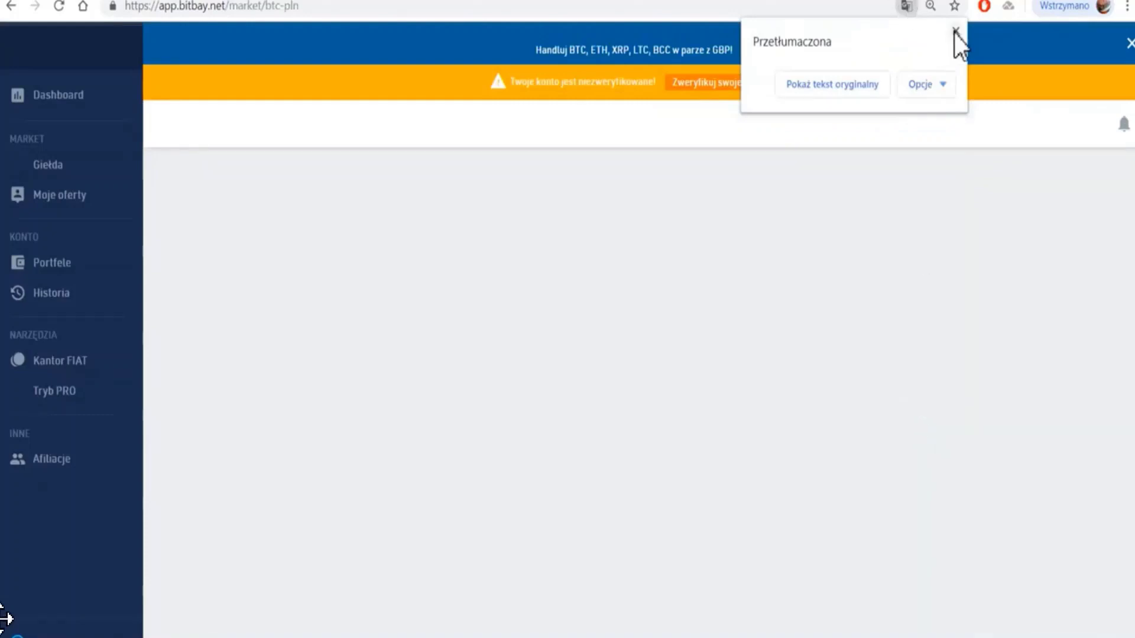
pyautogui.click(956, 31)
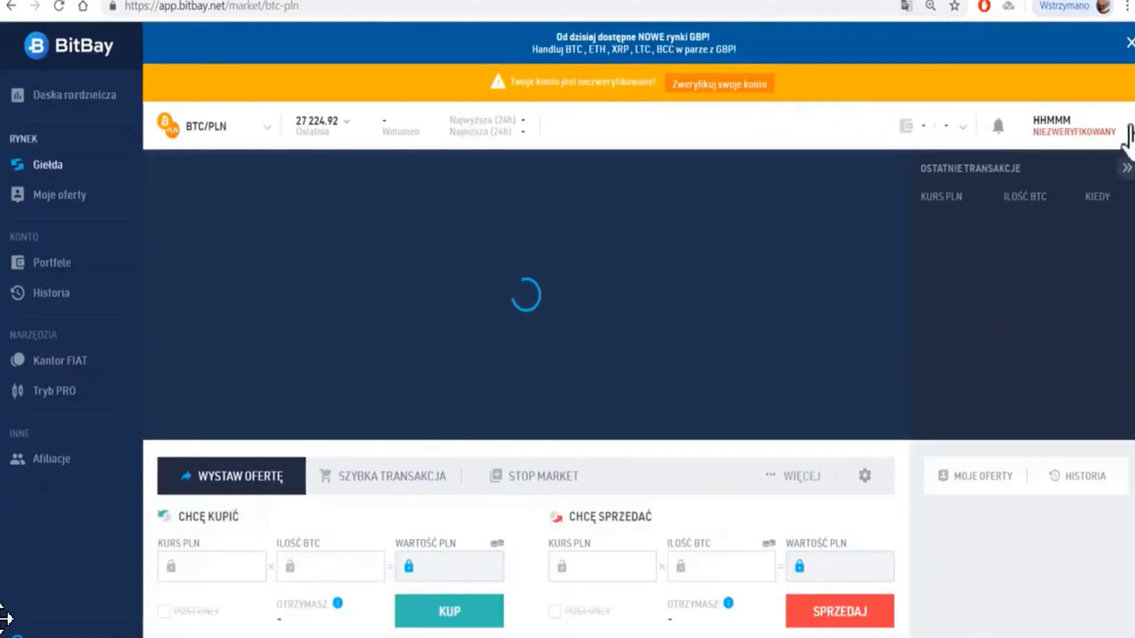
pyautogui.click(1129, 133)
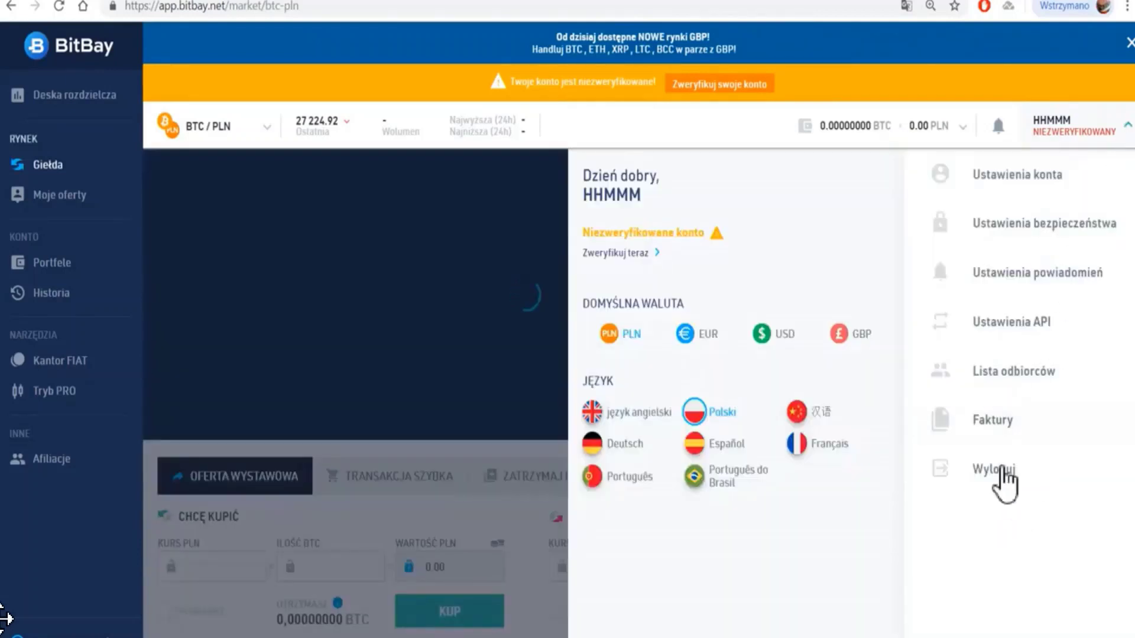
pyautogui.click(1000, 471)
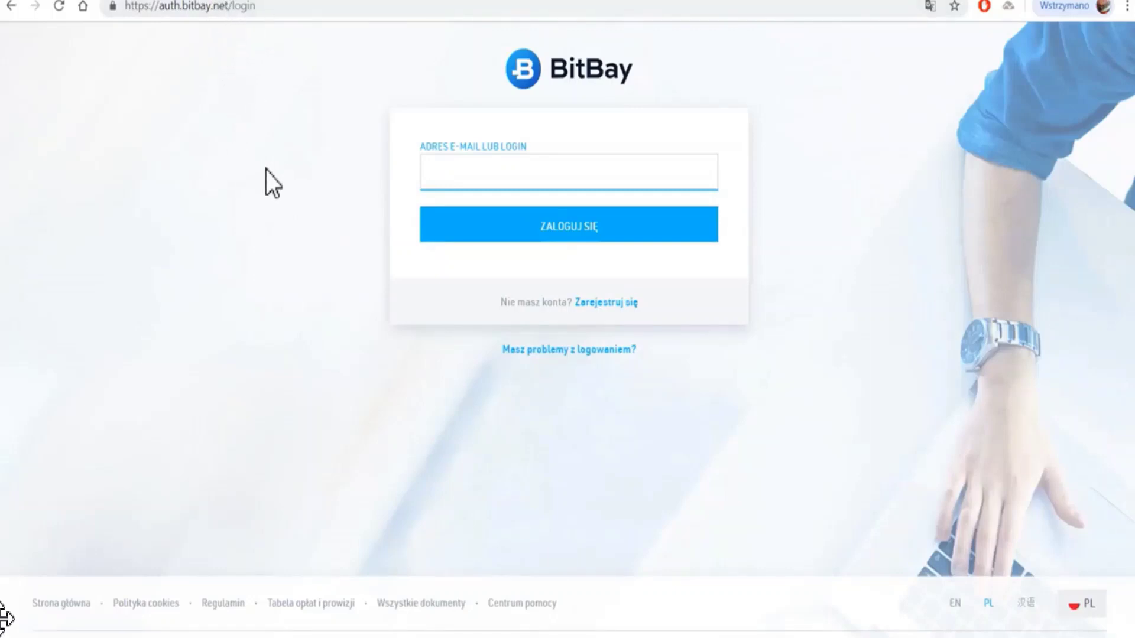
# Fill the ADRES E-MAIL LUB LOGIN field with the saved login and continue to the password step
pyautogui.click(491, 174)
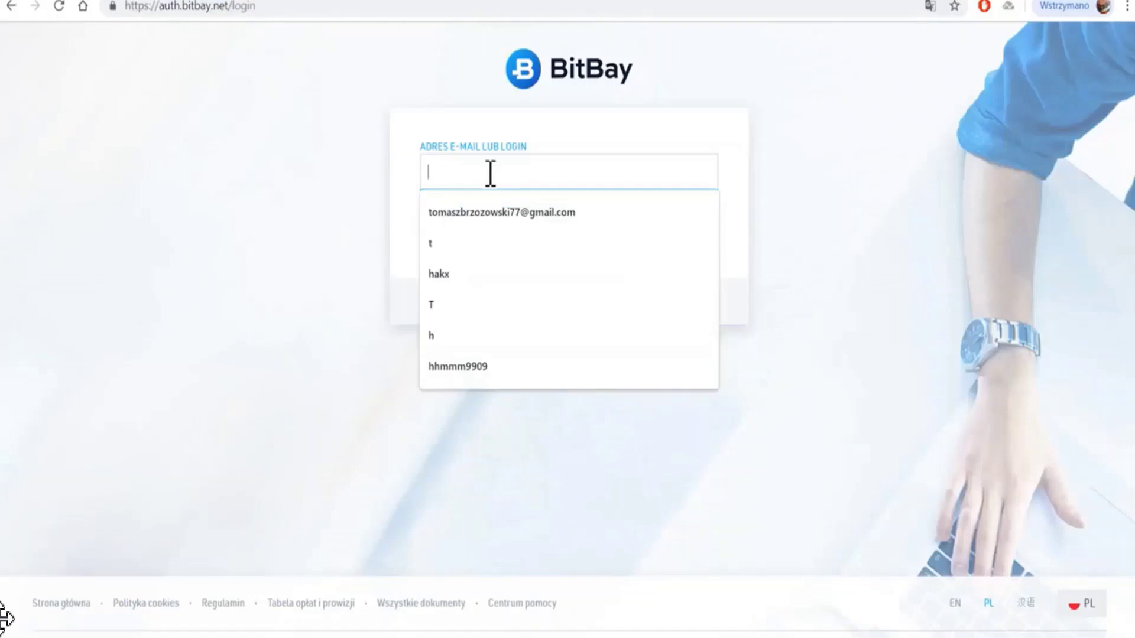
pyautogui.write('hhmmm')
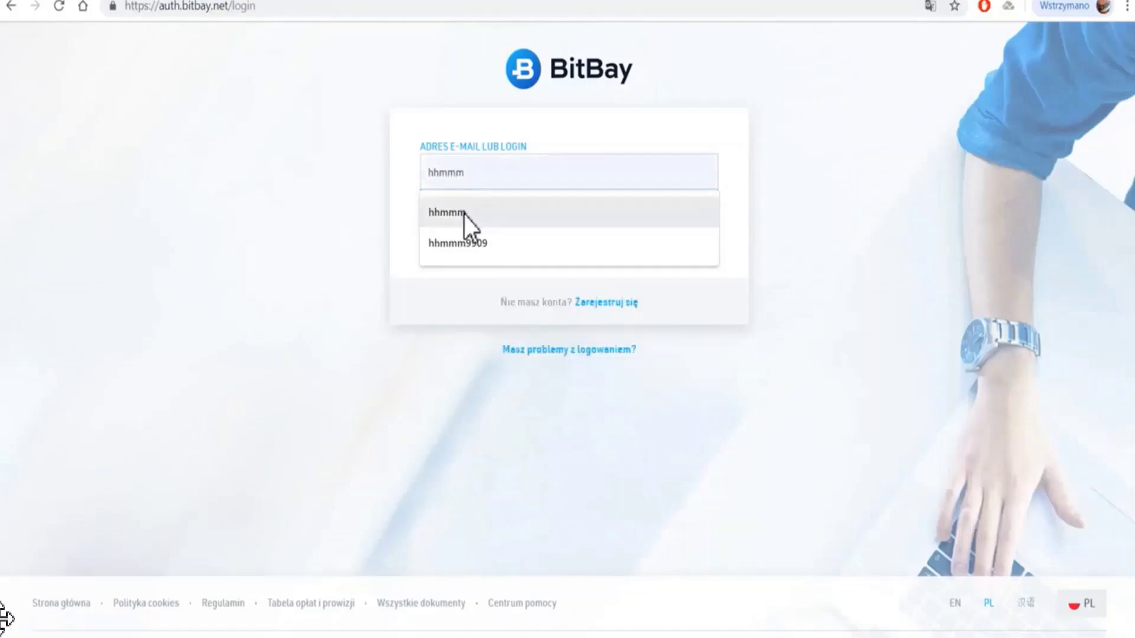
pyautogui.click(463, 214)
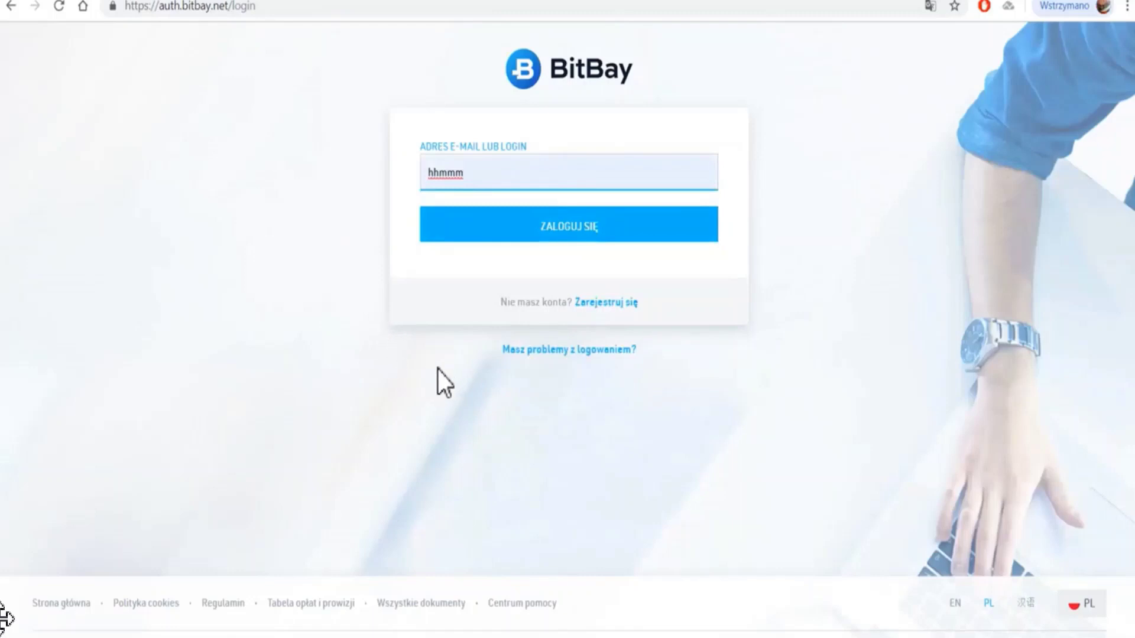
pyautogui.click(621, 232)
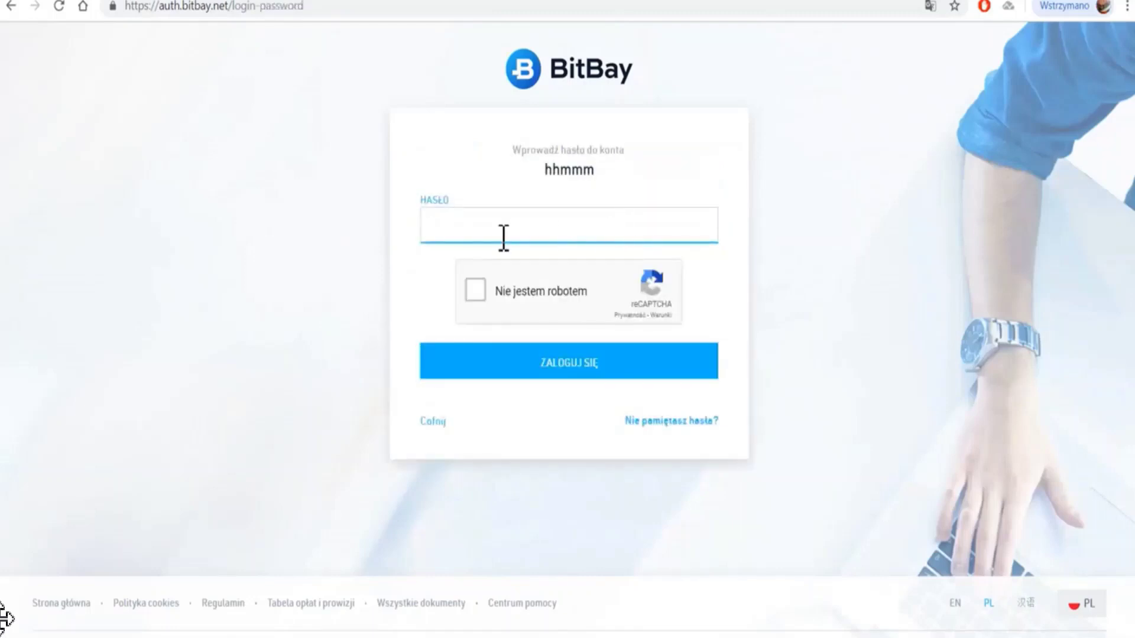
# Enter the account password and pass the reCAPTCHA by selecting the three statue images
pyautogui.write('********')
pyautogui.click(478, 288)
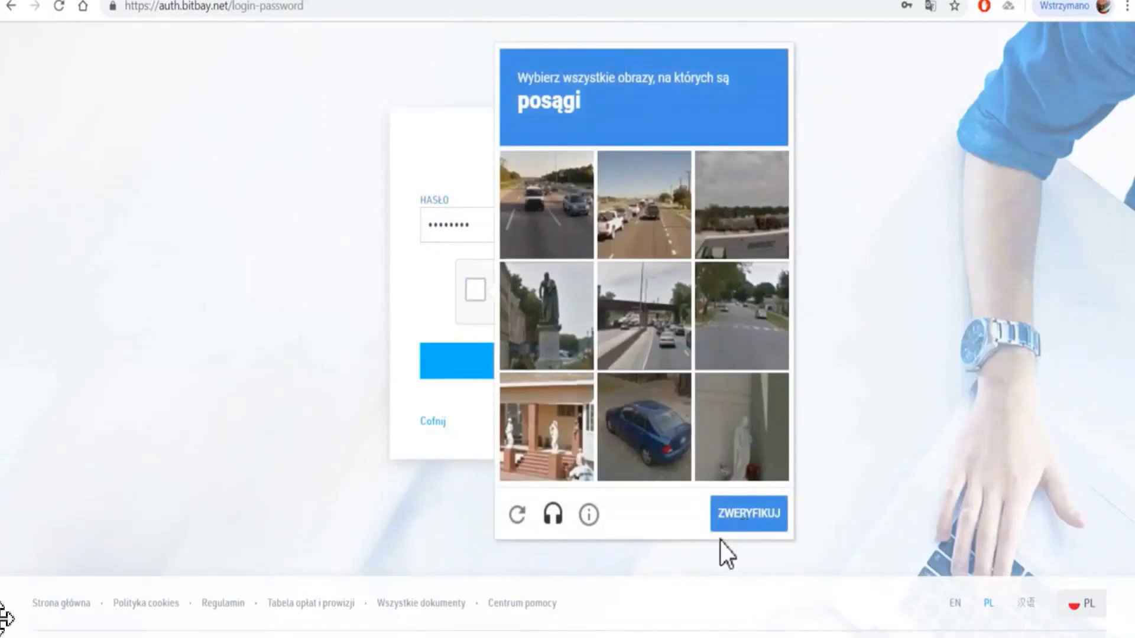
pyautogui.click(555, 323)
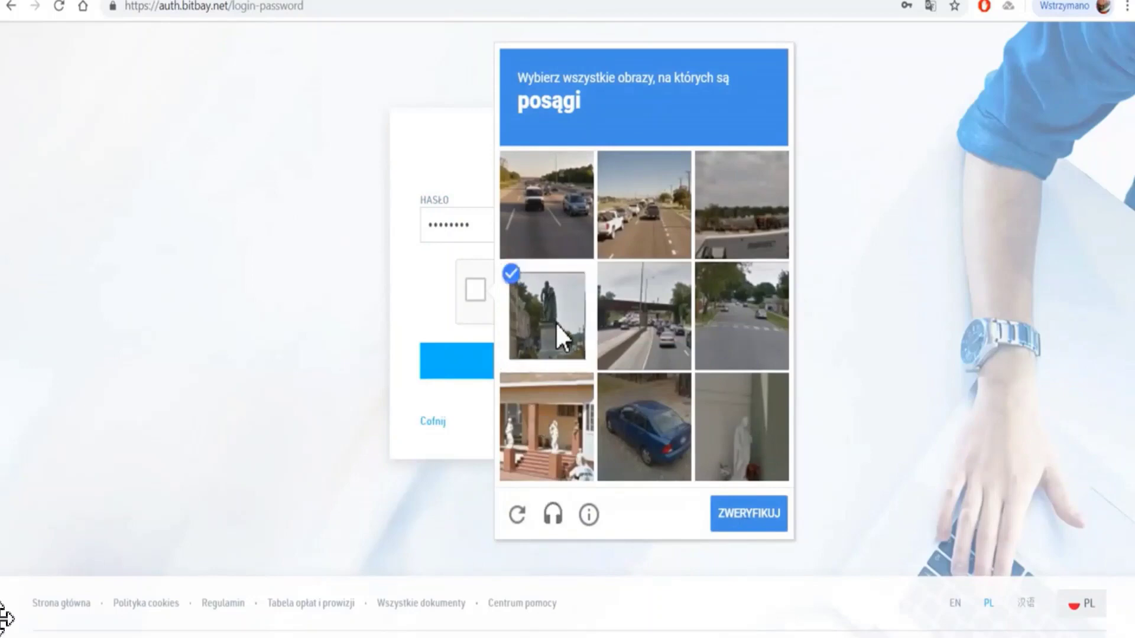
pyautogui.click(541, 426)
pyautogui.click(746, 437)
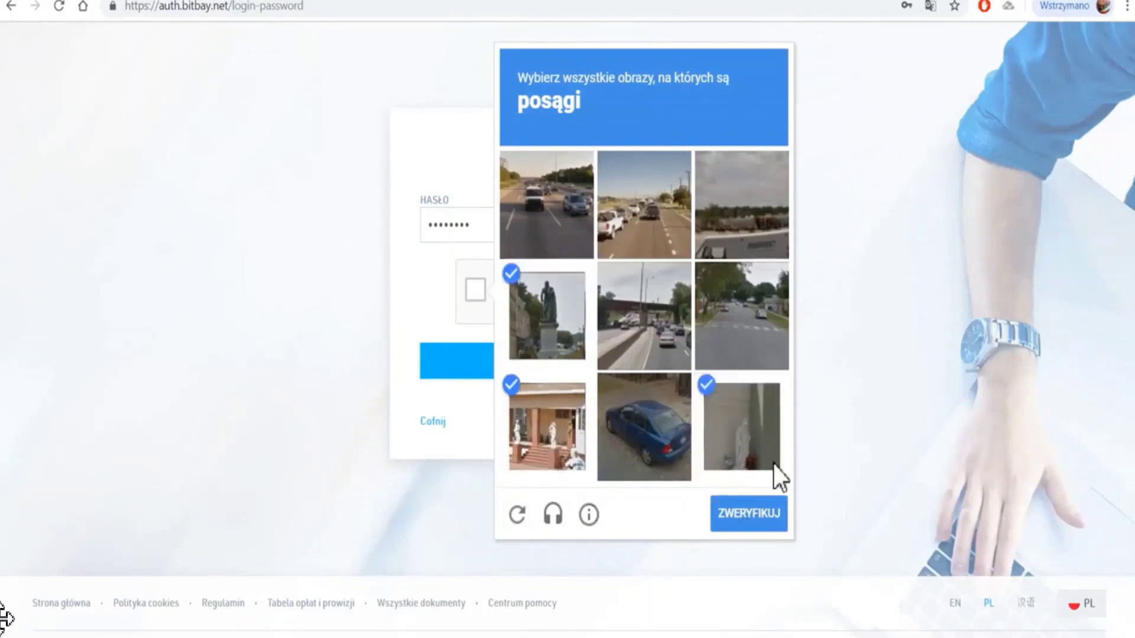
pyautogui.click(767, 529)
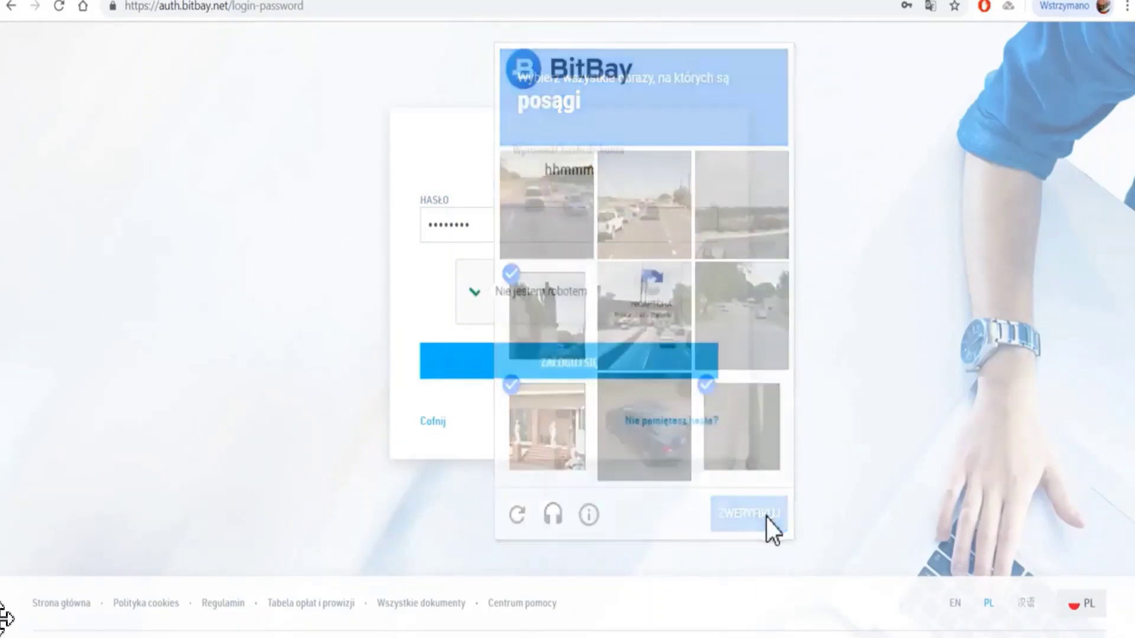
# Submit the password, then enter and confirm the Google Authenticator code to finish two-factor login
pyautogui.click(588, 361)
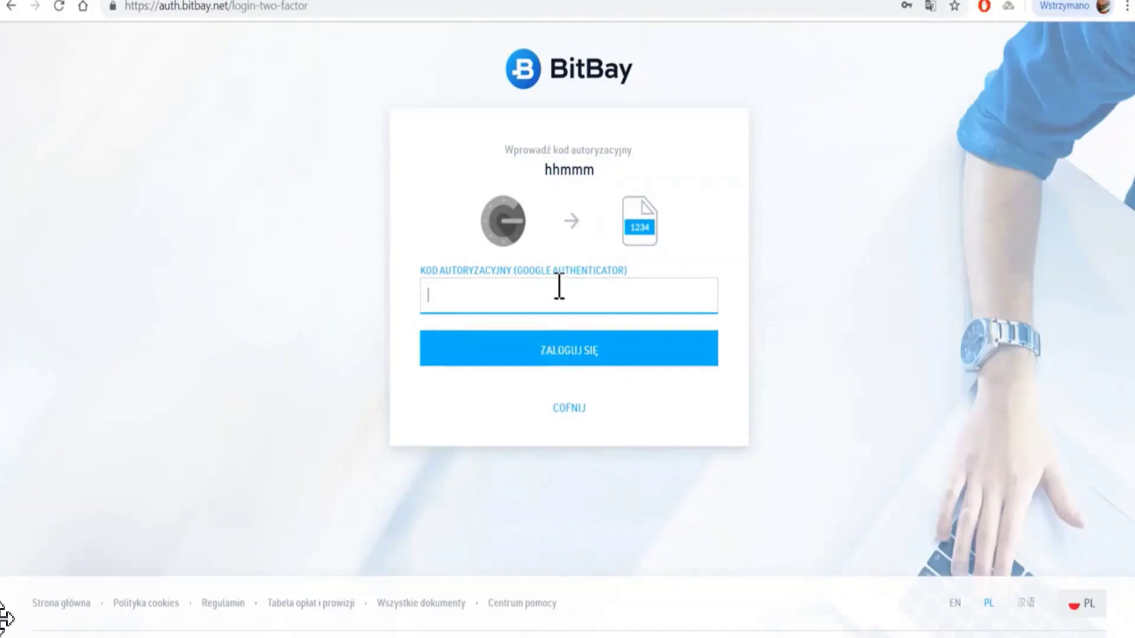
pyautogui.click(551, 349)
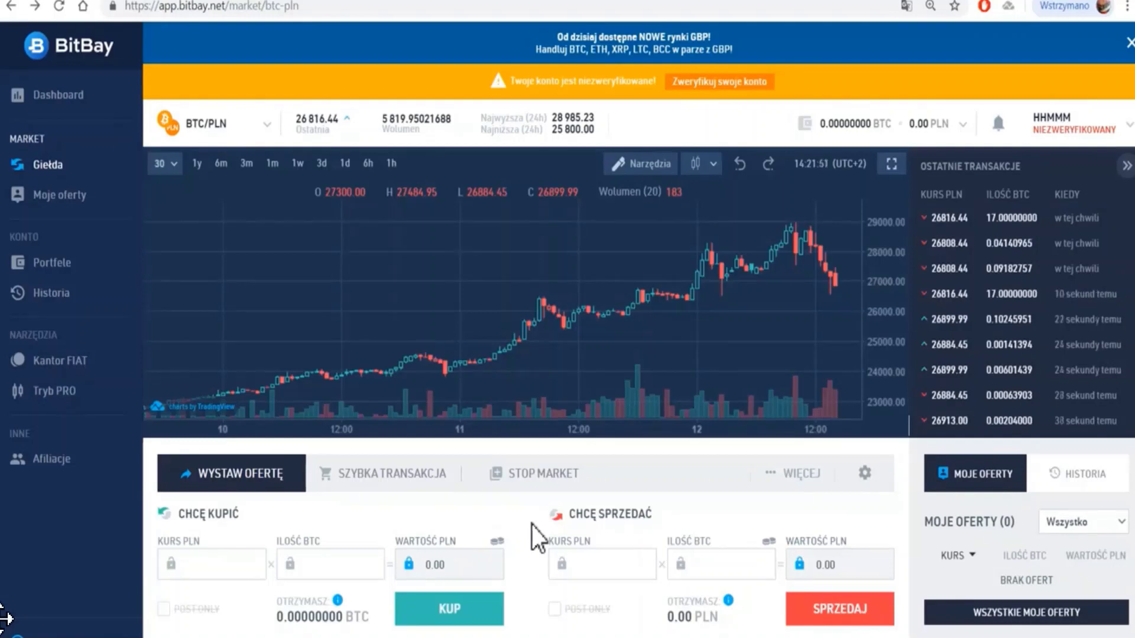
# Start verification from the orange 'Zweryfikuj swoje konto' banner
pyautogui.click(712, 83)
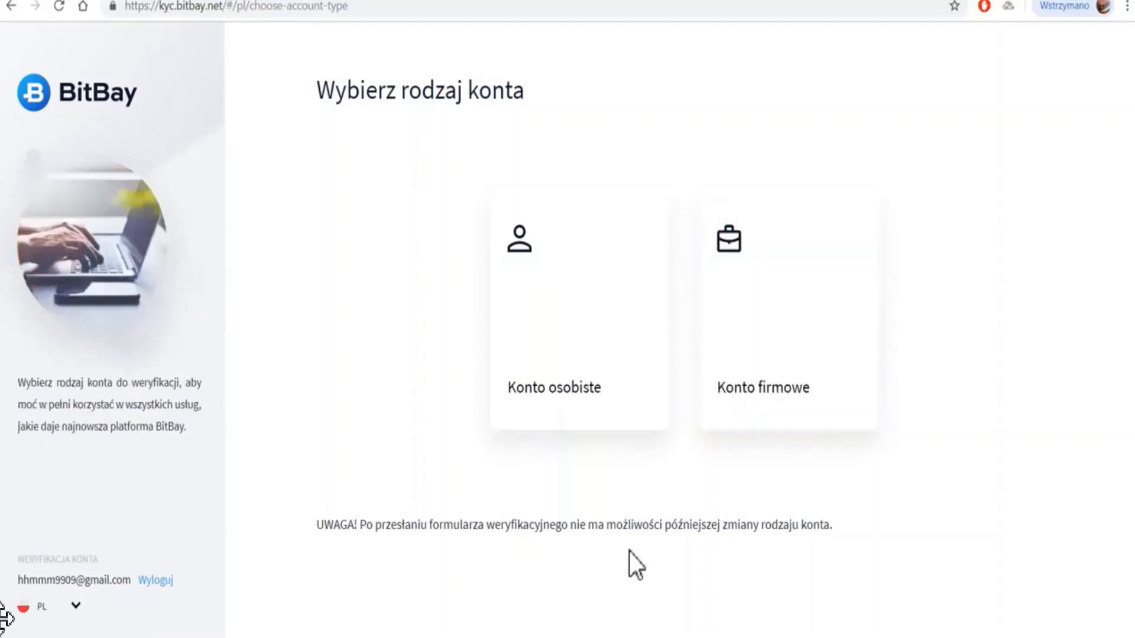
# Choose 'Konto osobiste' (personal account) as the verification type
pyautogui.click(578, 283)
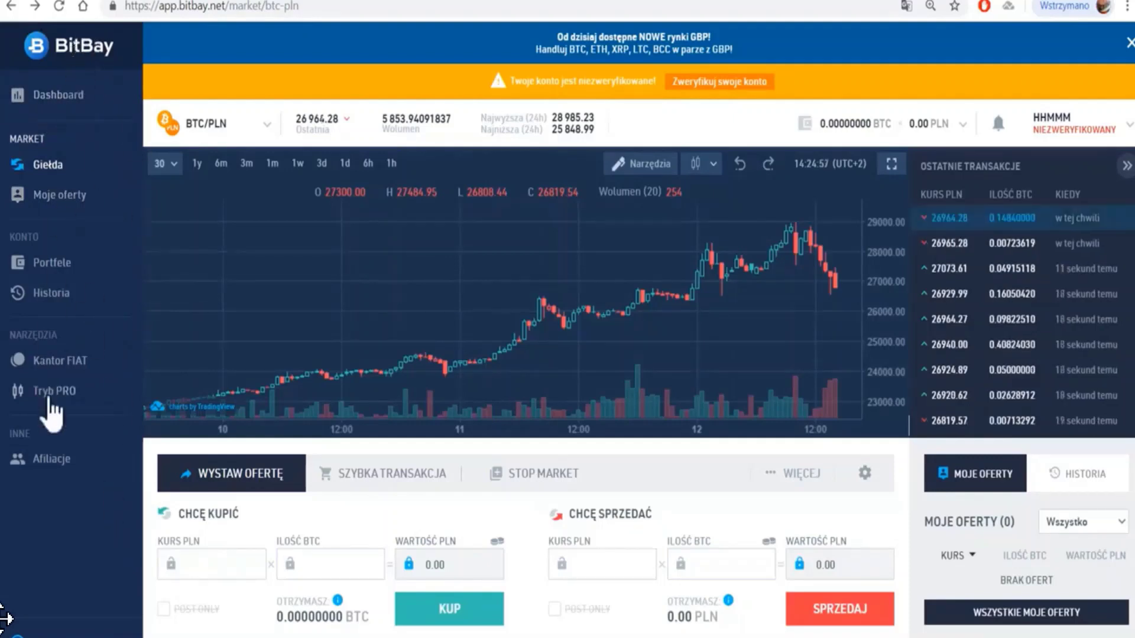
# Go to the Dashboard and scroll down to see balances and PLN market prices
pyautogui.click(59, 97)
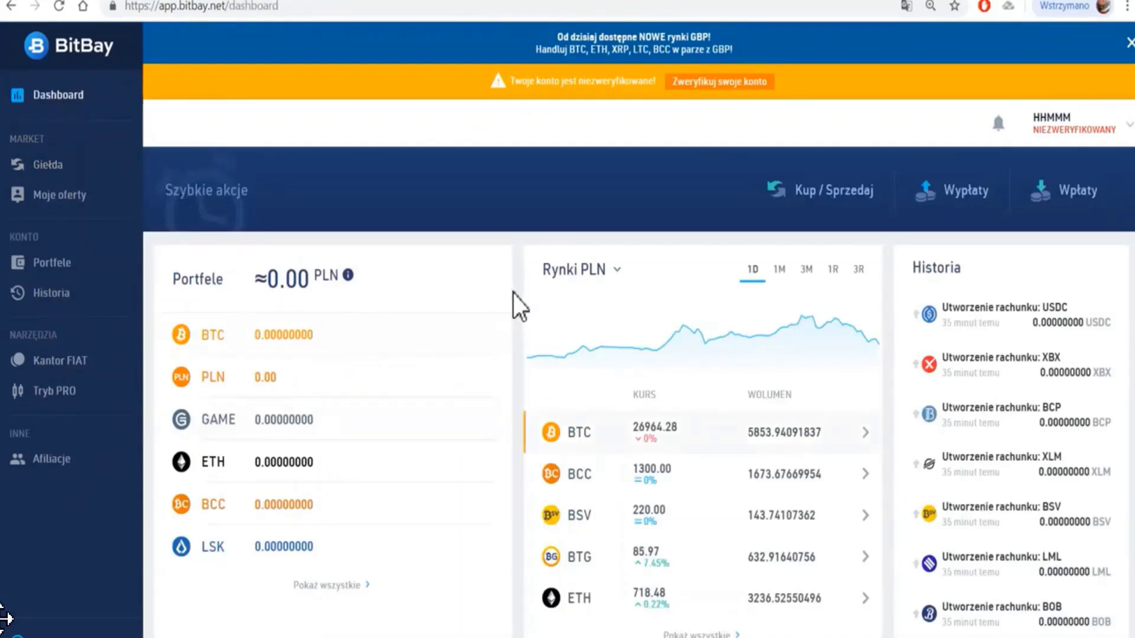
pyautogui.scroll(-1, 517, 307)
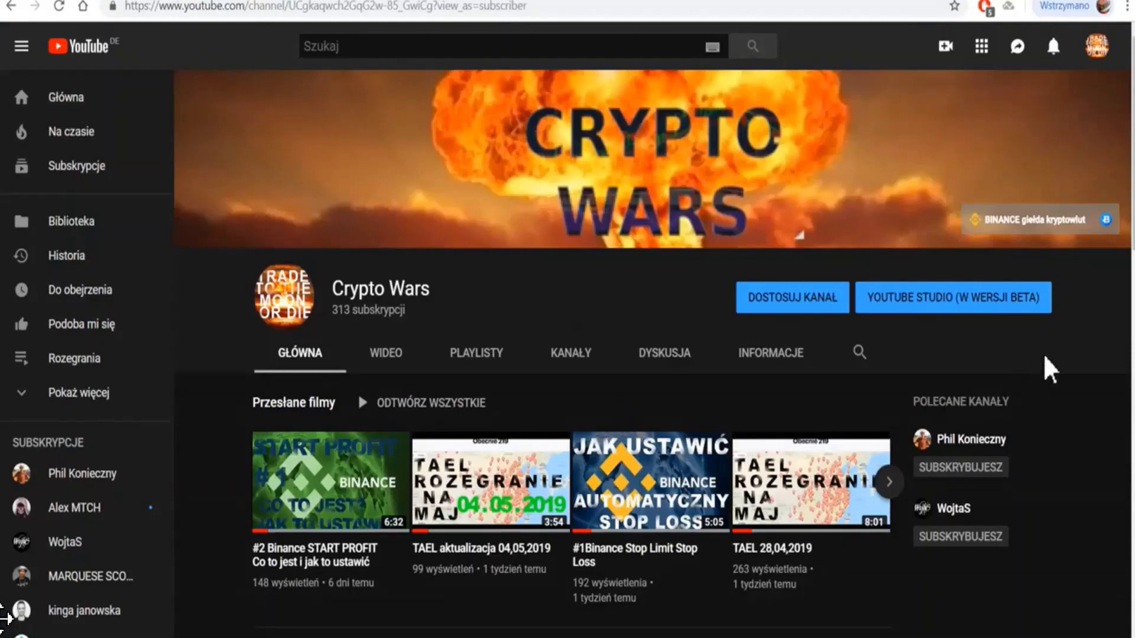
# Scroll through the Crypto Wars channel's videos, then return to the BitBay dashboard tab
pyautogui.scroll(-6, 1050, 370)
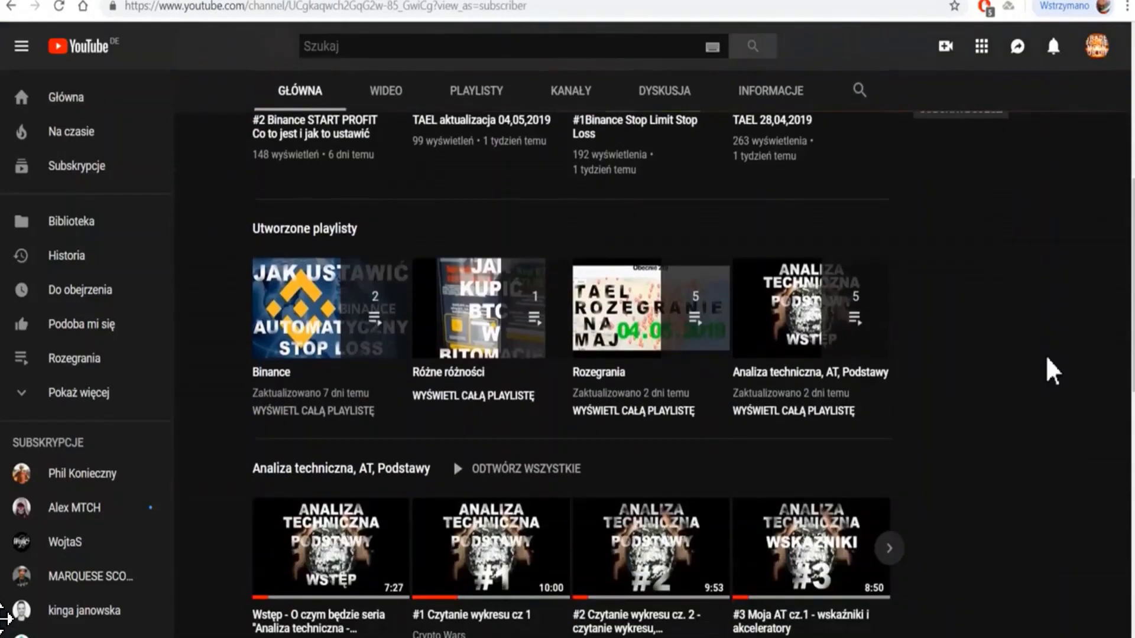
pyautogui.scroll(-8, 1051, 368)
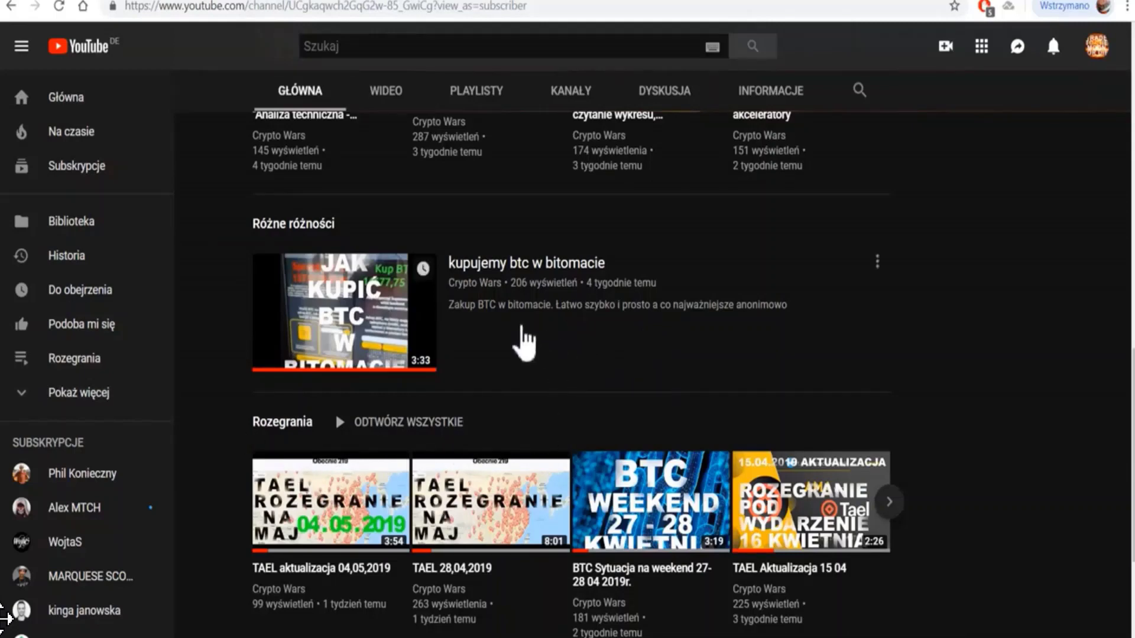
pyautogui.hotkey('ctrl', 'Tab')
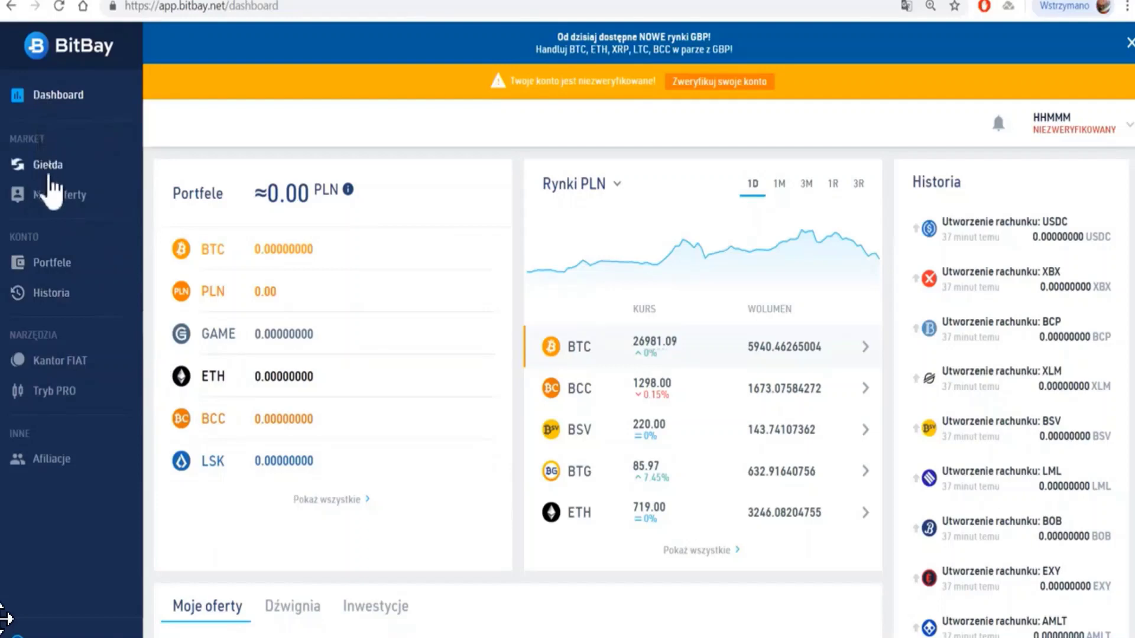
# Open Portfele to show the wallet list and the BTC Wpłata deposit panel
pyautogui.click(52, 264)
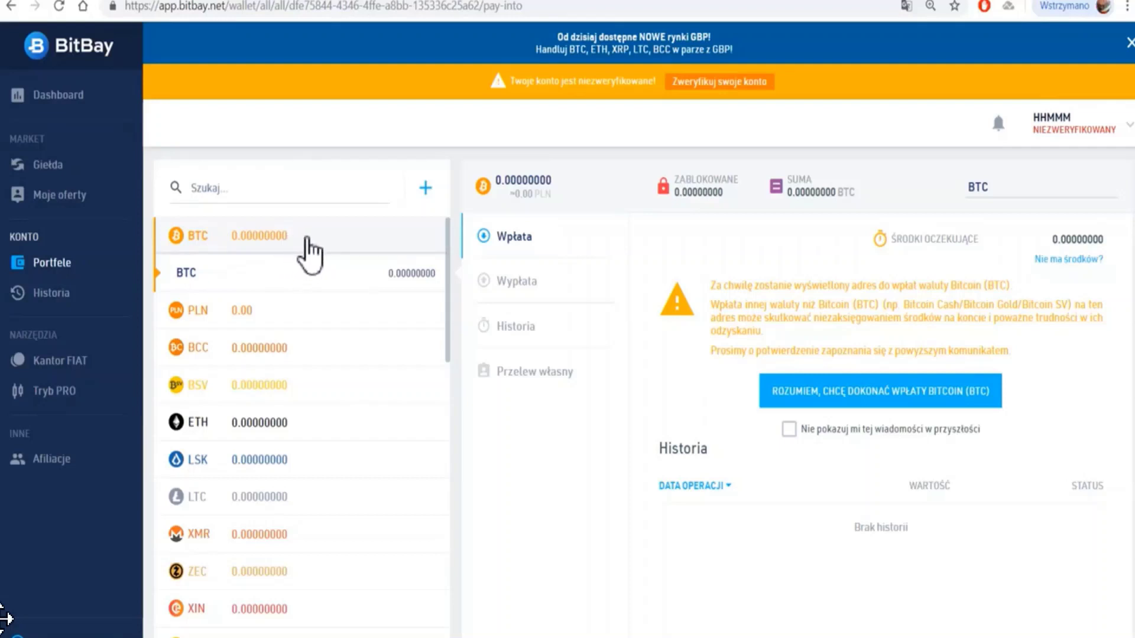
# Check Wypłata, then permanently dismiss the BTC deposit warning to reveal the address and QR code
pyautogui.click(519, 285)
pyautogui.click(513, 245)
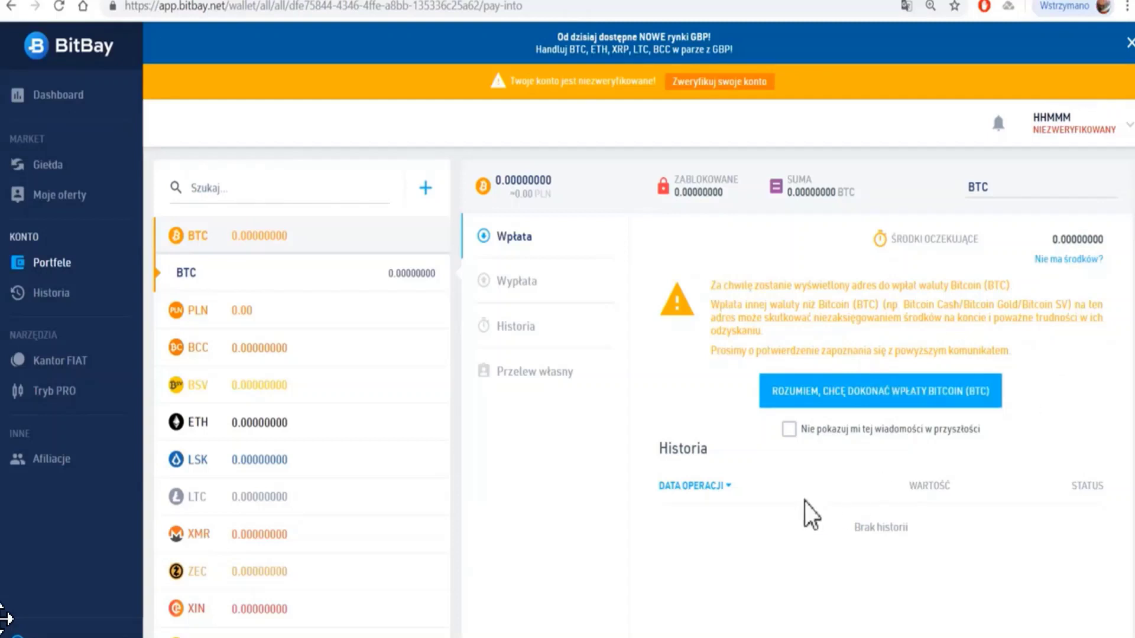
pyautogui.click(789, 429)
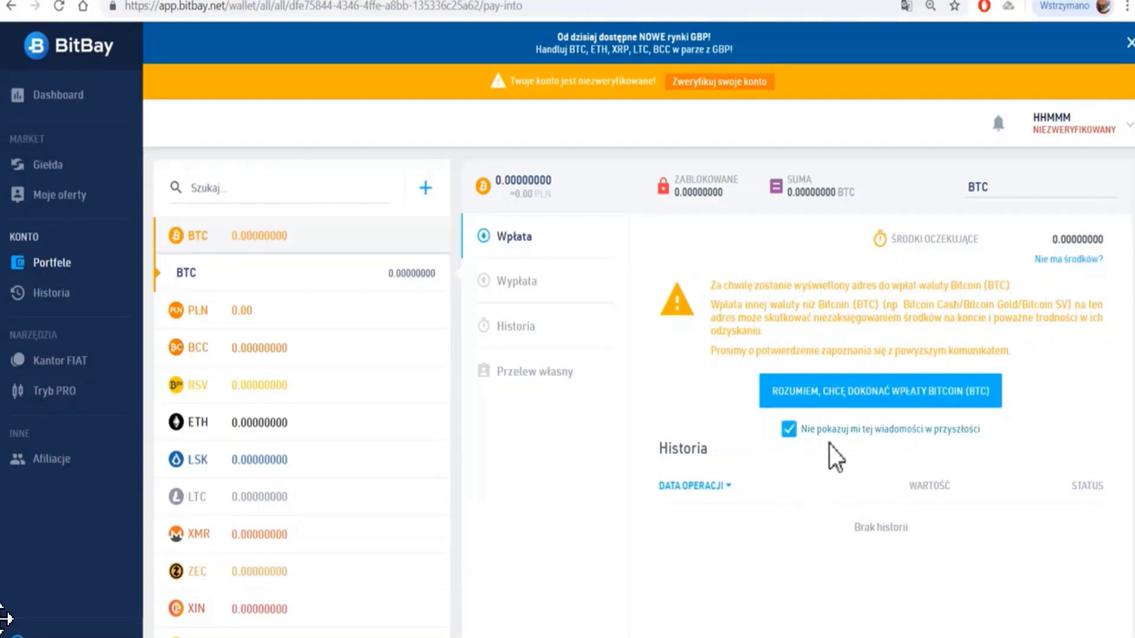
pyautogui.click(883, 402)
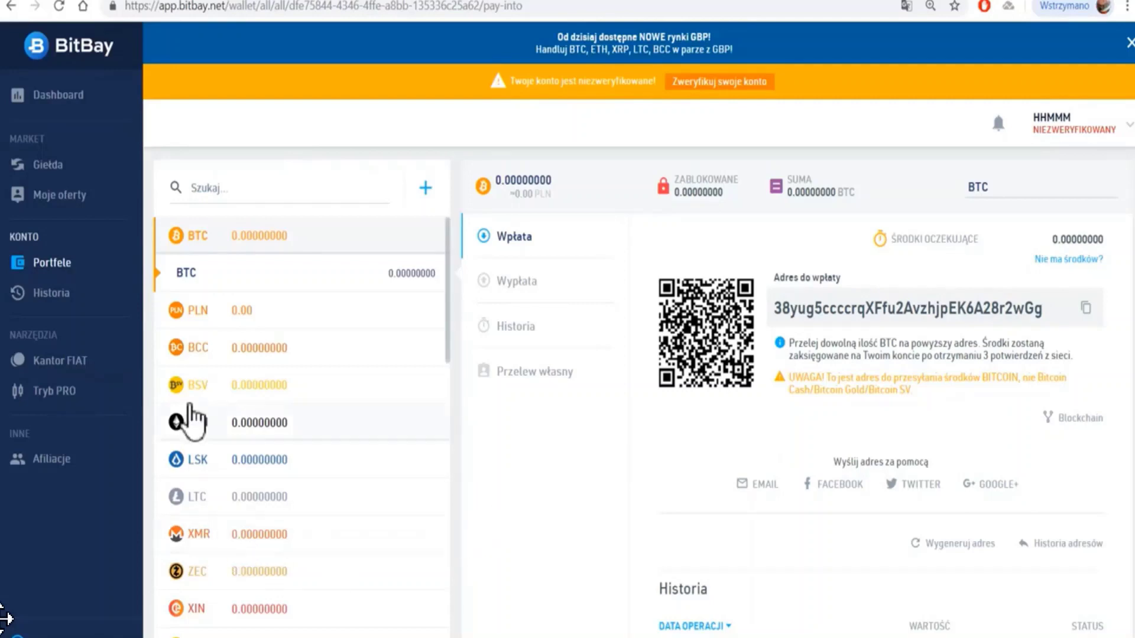
# Select the PLN wallet, try the Przelew bankowy deposit, then view its Historia tab
pyautogui.click(258, 315)
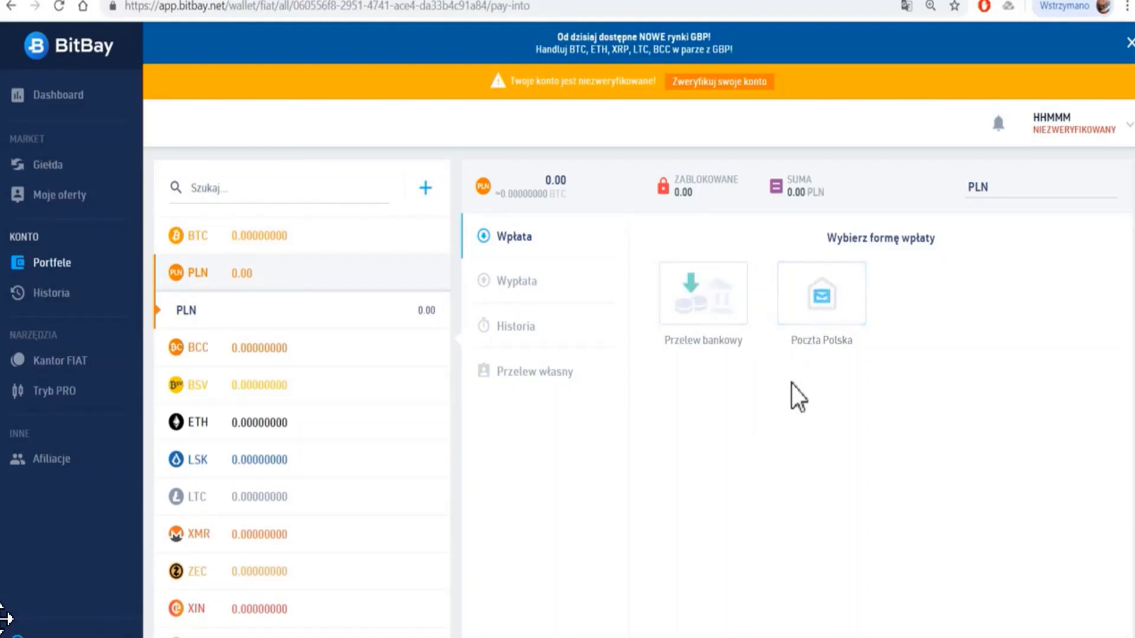
pyautogui.click(695, 294)
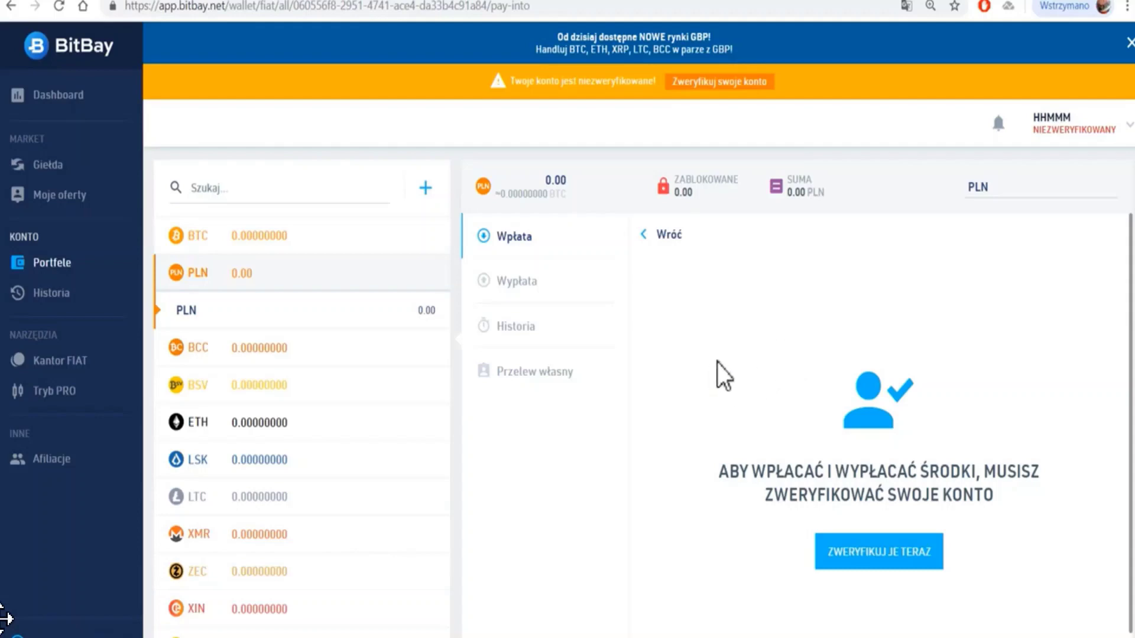
pyautogui.click(515, 330)
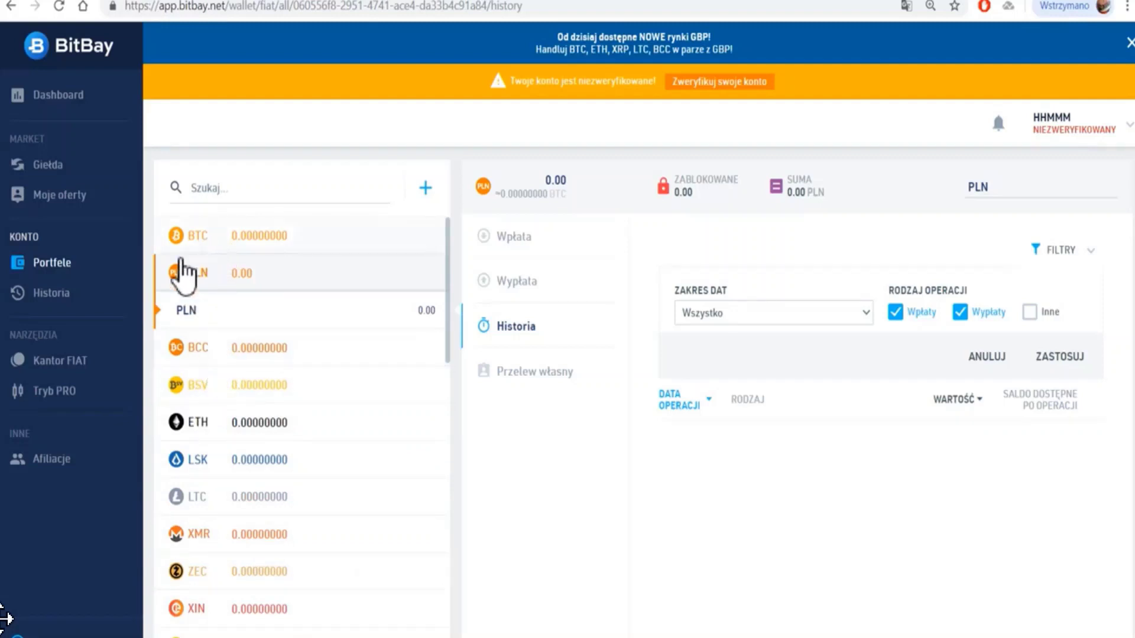
# Select the BCC wallet and show its Wpłata deposit address and QR code
pyautogui.click(199, 354)
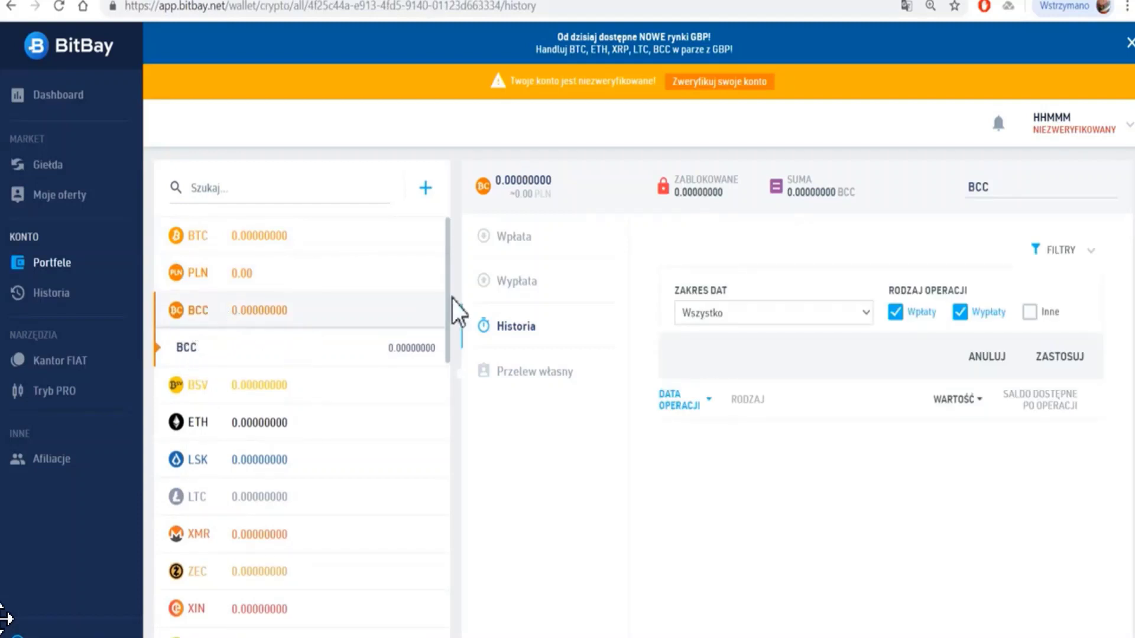
pyautogui.click(518, 238)
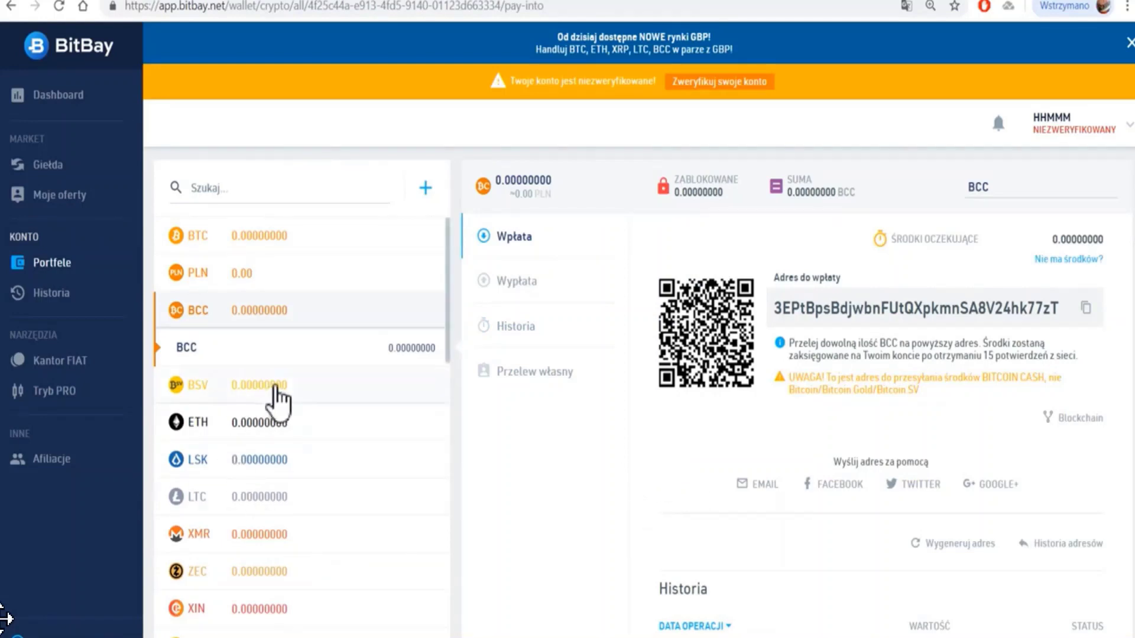
pyautogui.scroll(-10, 275, 393)
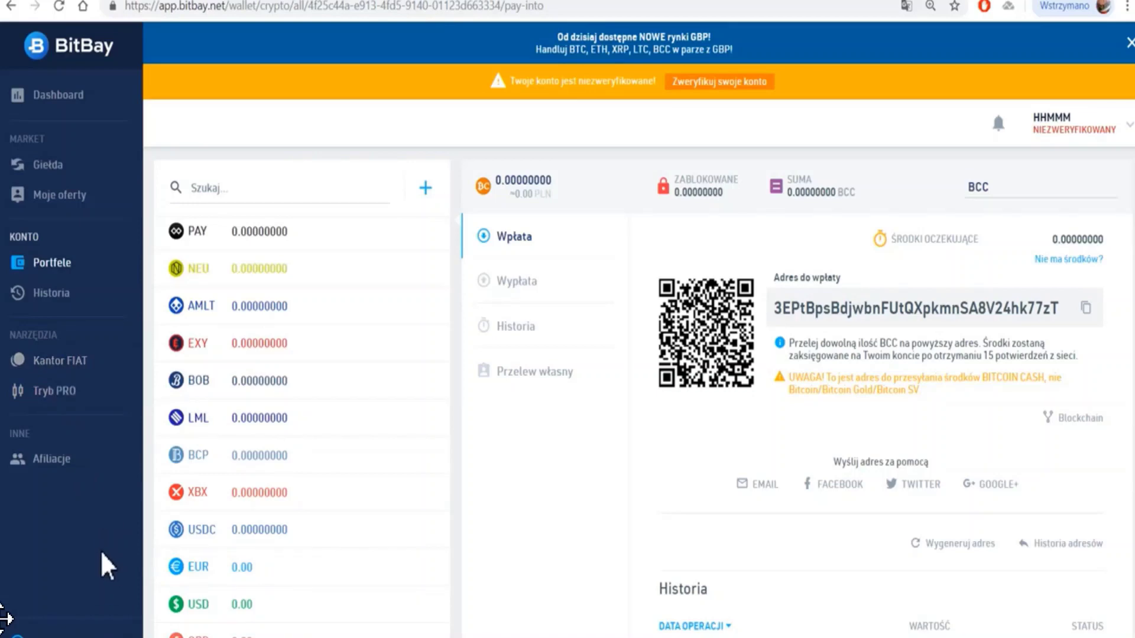
# Open Giełda and switch the market to the BTC/USD pair
pyautogui.click(53, 169)
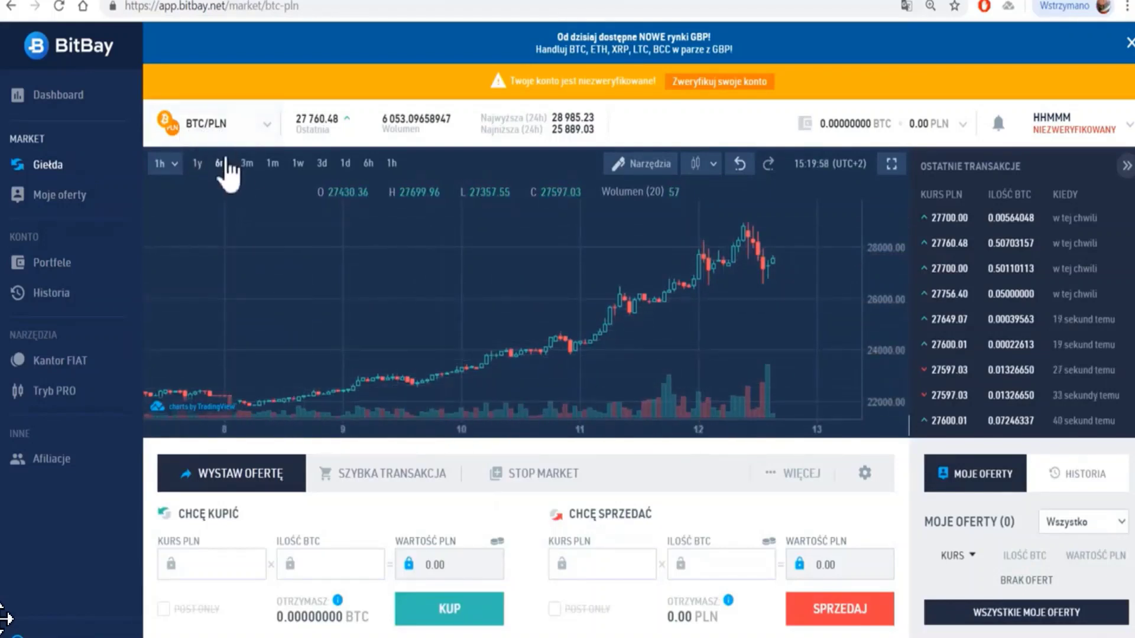
pyautogui.click(267, 124)
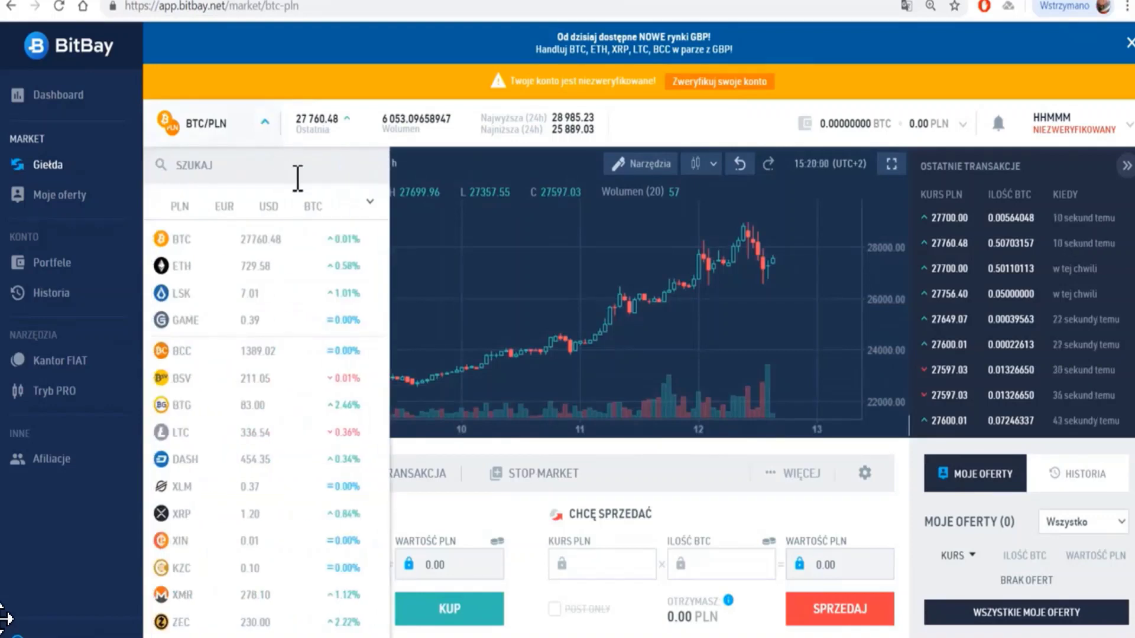
pyautogui.click(268, 209)
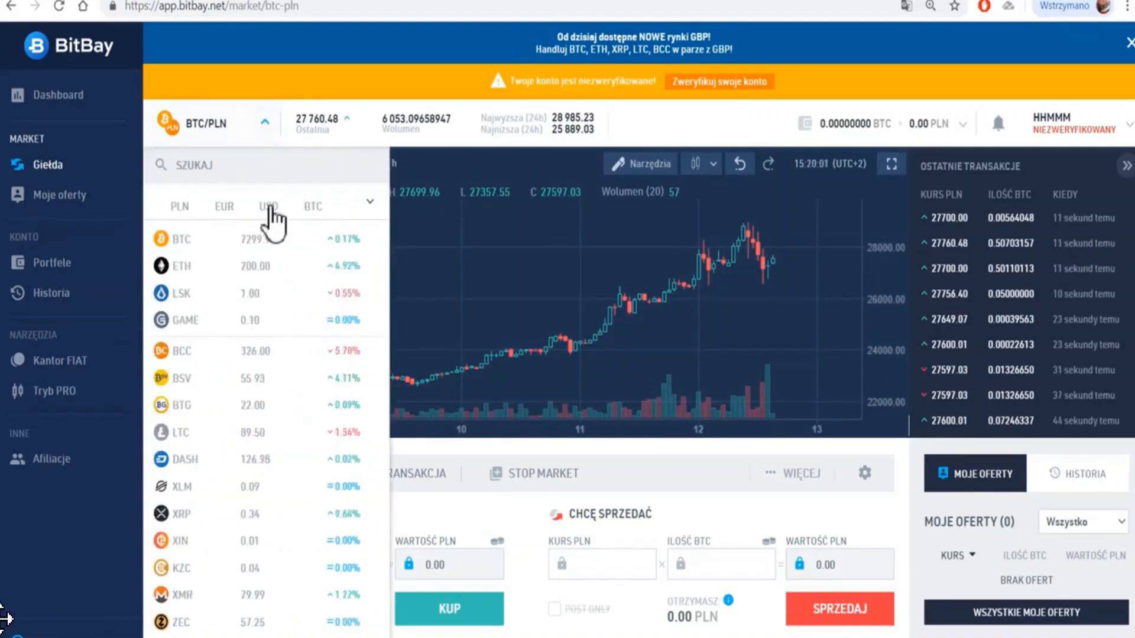
pyautogui.click(183, 243)
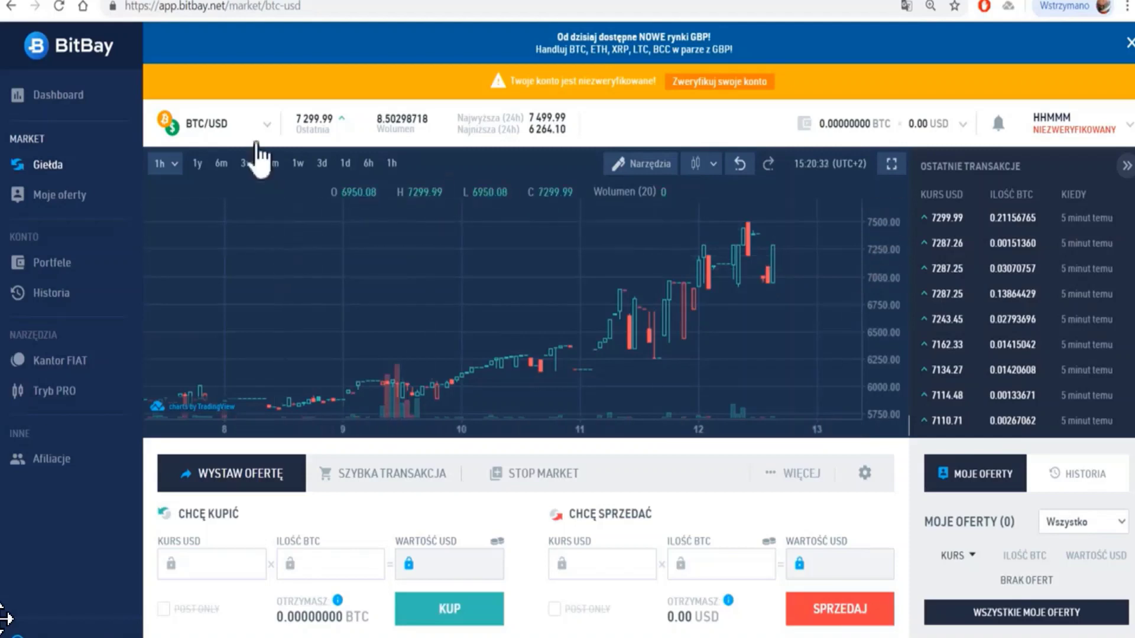
# Switch the market back to BTC/PLN and dismiss the Facebook notification
pyautogui.click(265, 126)
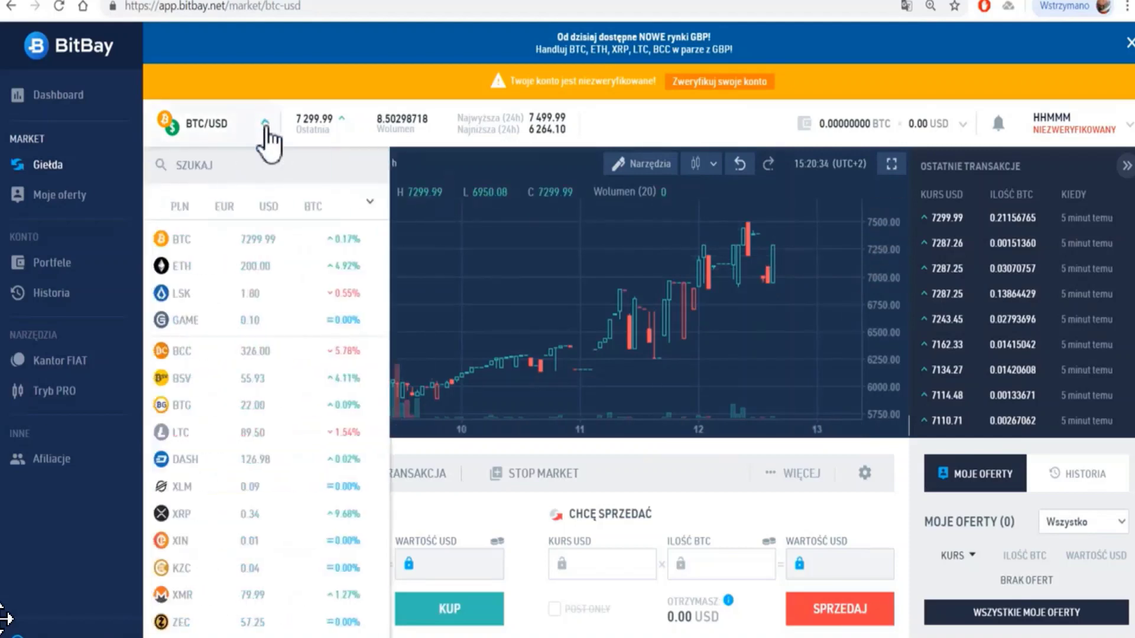
pyautogui.click(180, 207)
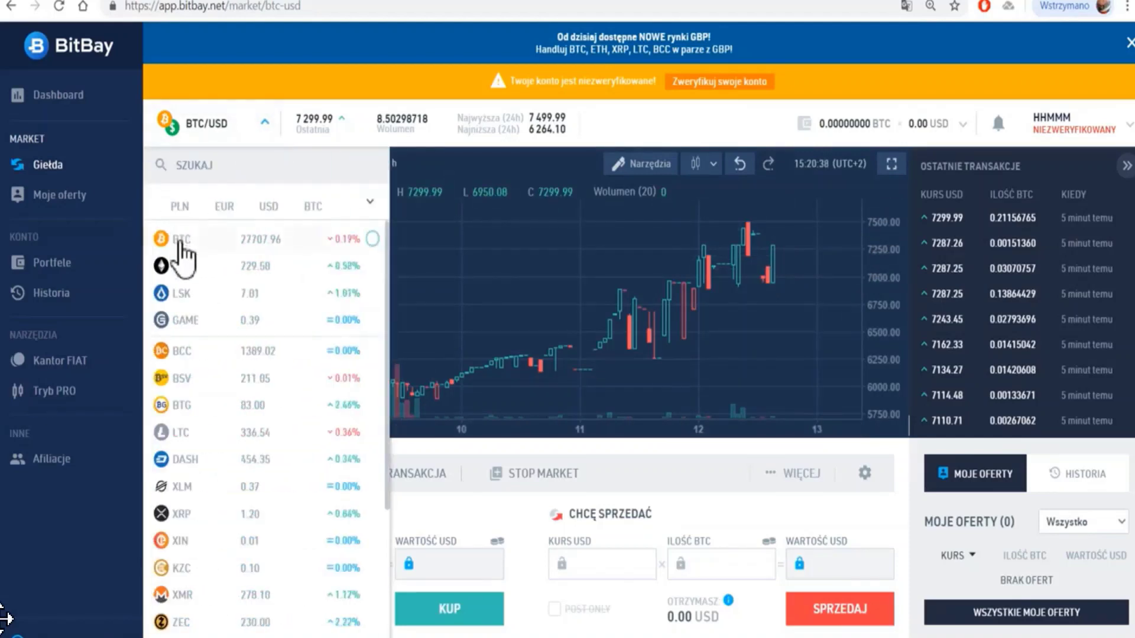
pyautogui.click(180, 243)
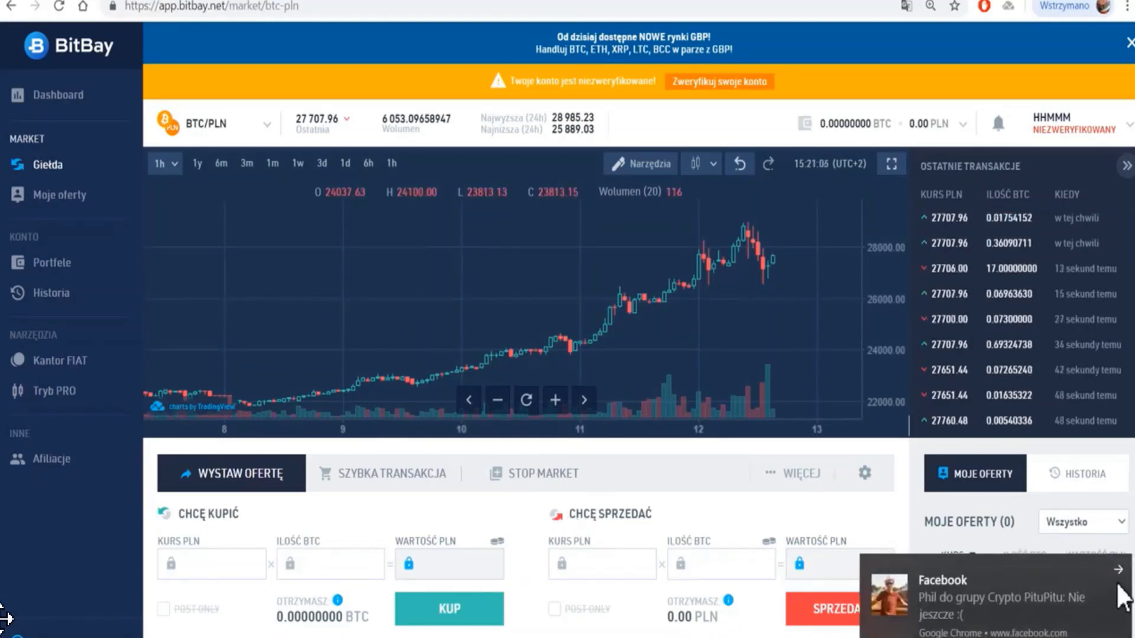
pyautogui.click(1119, 569)
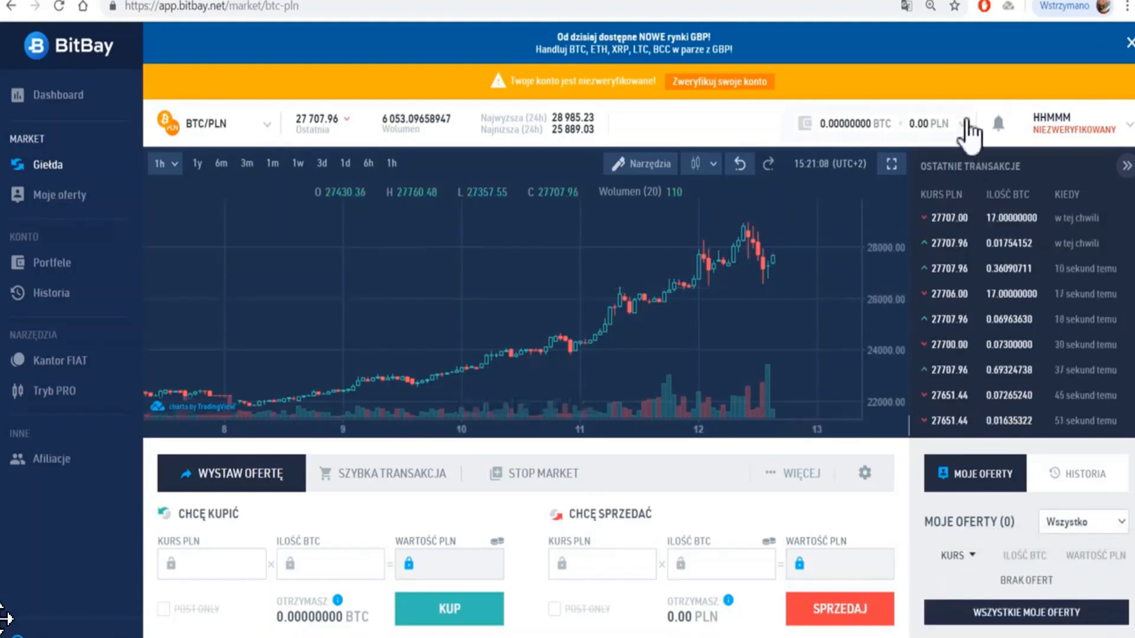